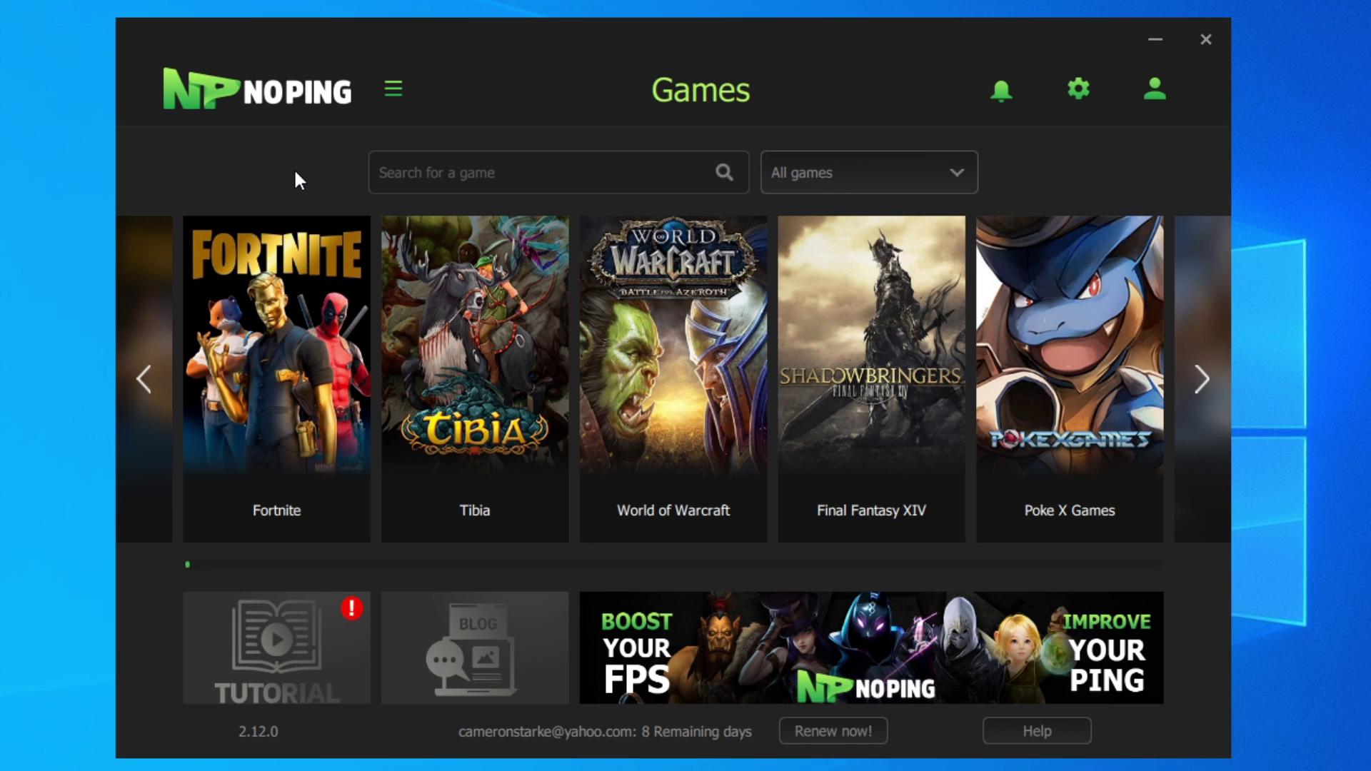
Step: Select Fortnite in the NoPing games list
{"action": "left_click", "coordinate": [357, 298]}
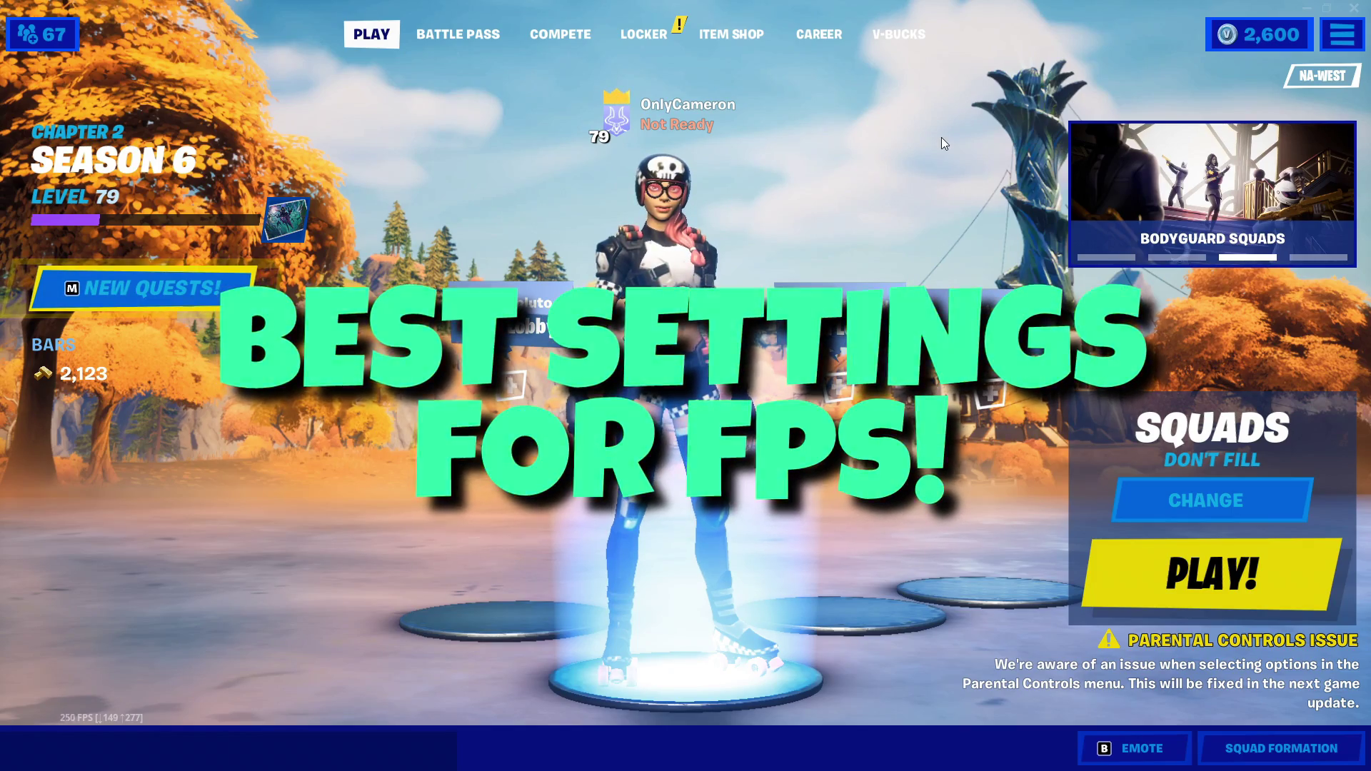
Step: Switch to Fortnite, open the video settings, set Rendering Mode to Performance (Alpha) and apply the change
{"action": "left_click", "coordinate": [1332, 36]}
{"action": "left_click", "coordinate": [1178, 76]}
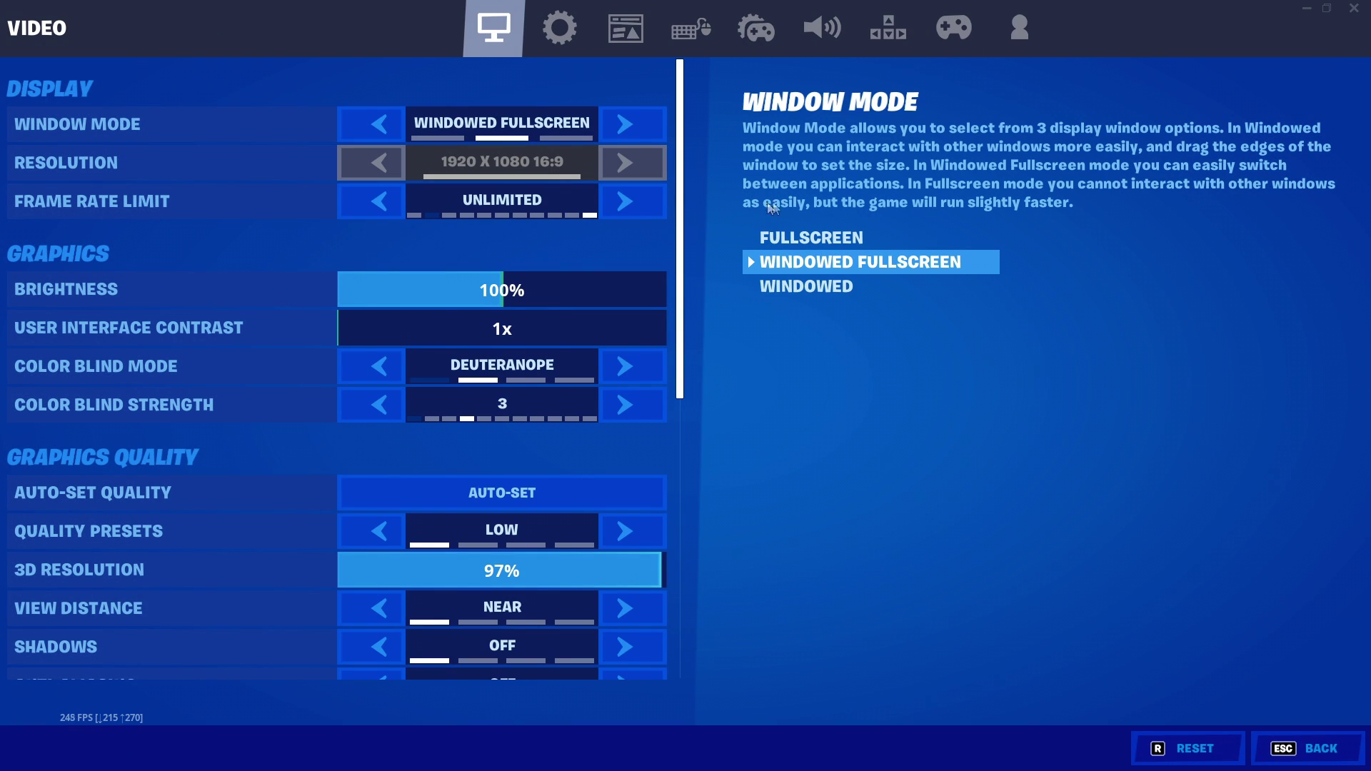
{"action": "scroll", "coordinate": [646, 182], "scroll_direction": "down", "scroll_amount": 6}
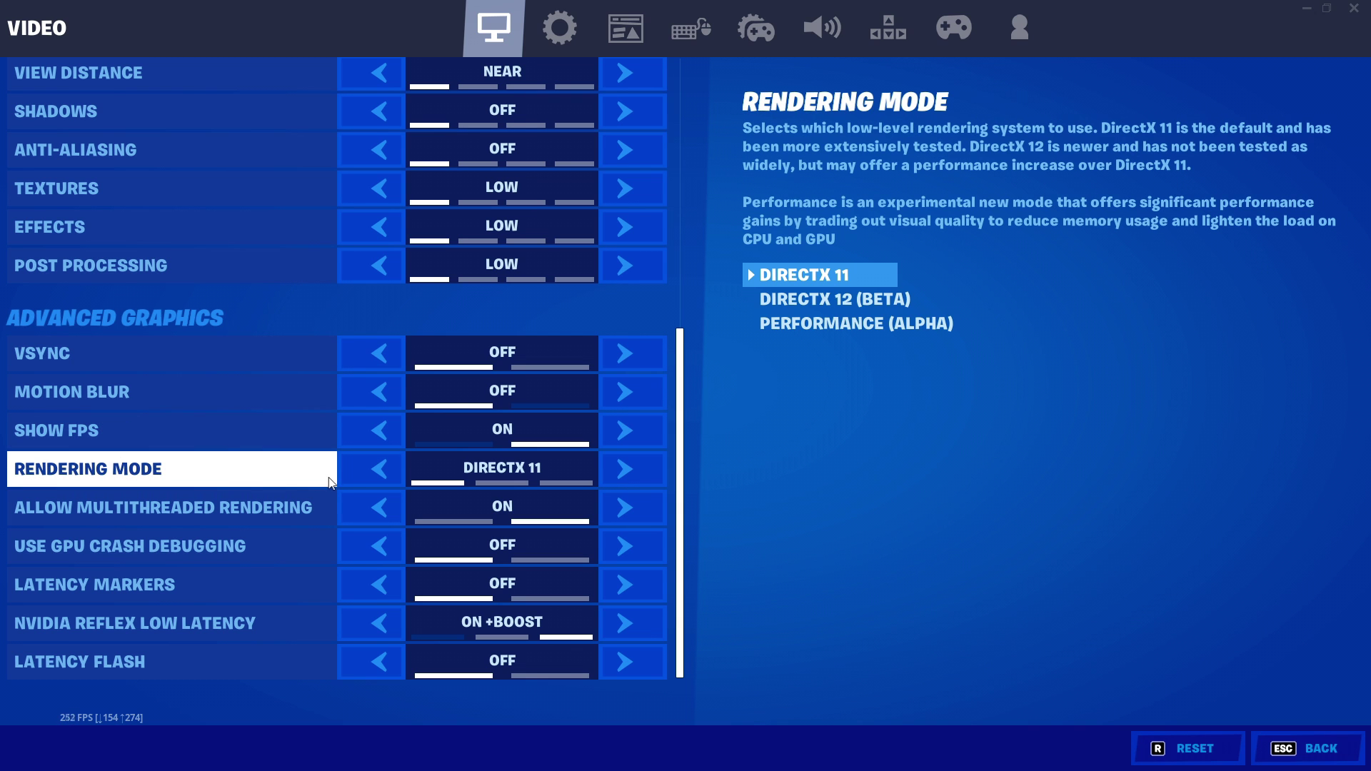
{"action": "left_click", "coordinate": [371, 470]}
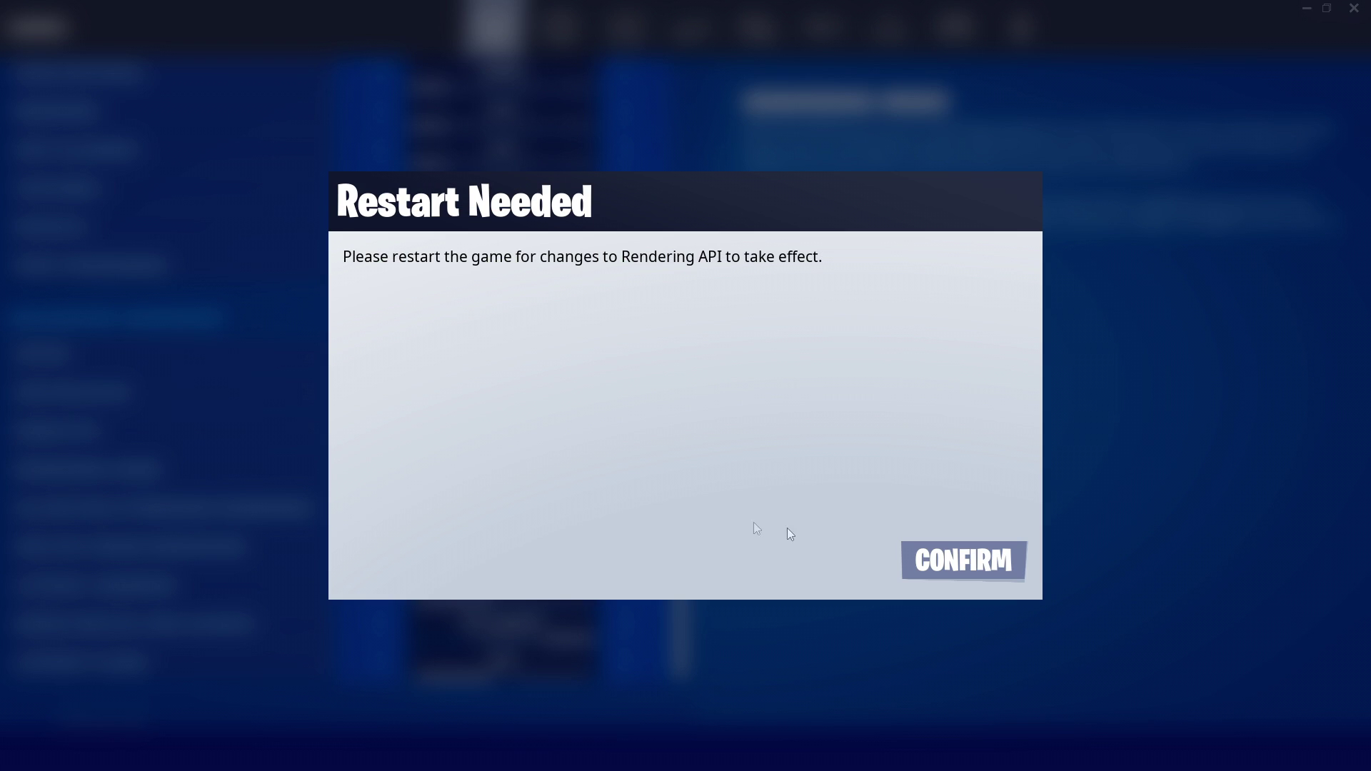
{"action": "left_click", "coordinate": [921, 565]}
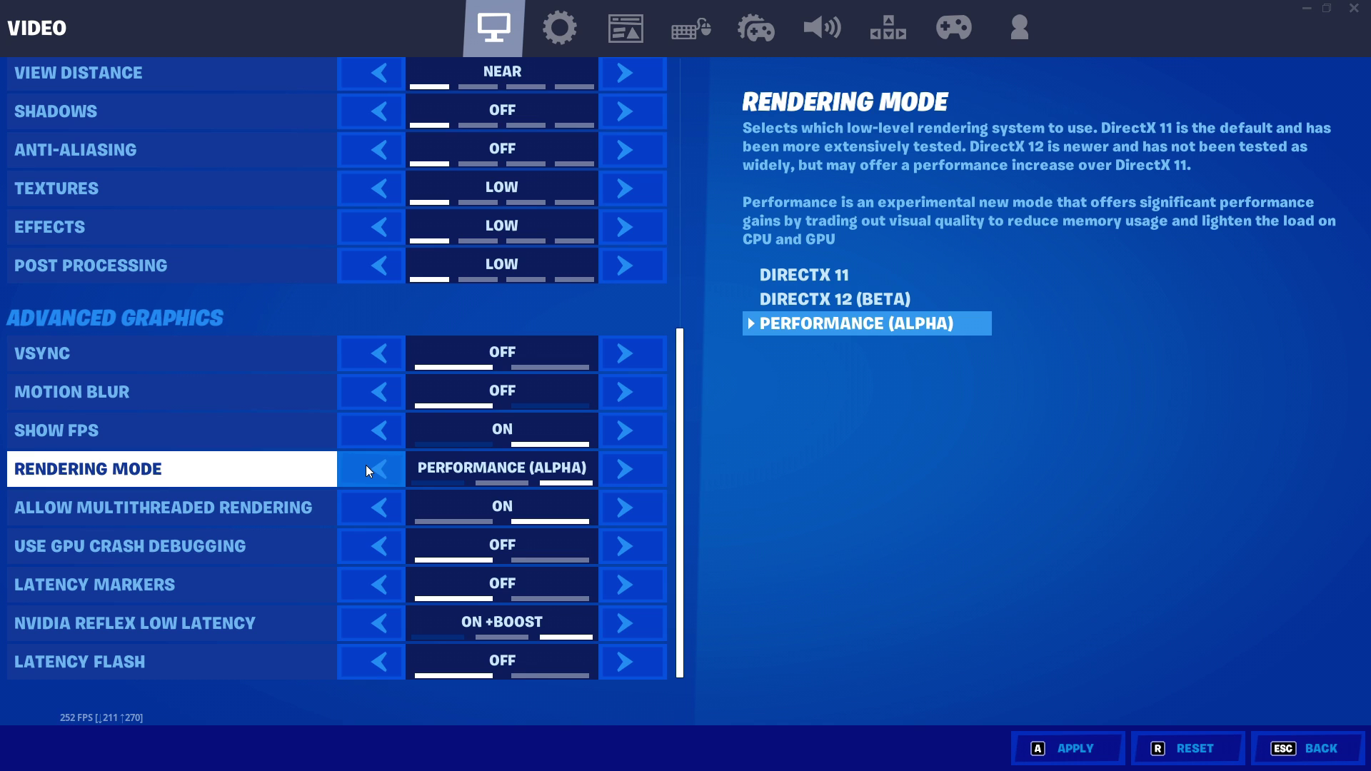
{"action": "key", "text": "a"}
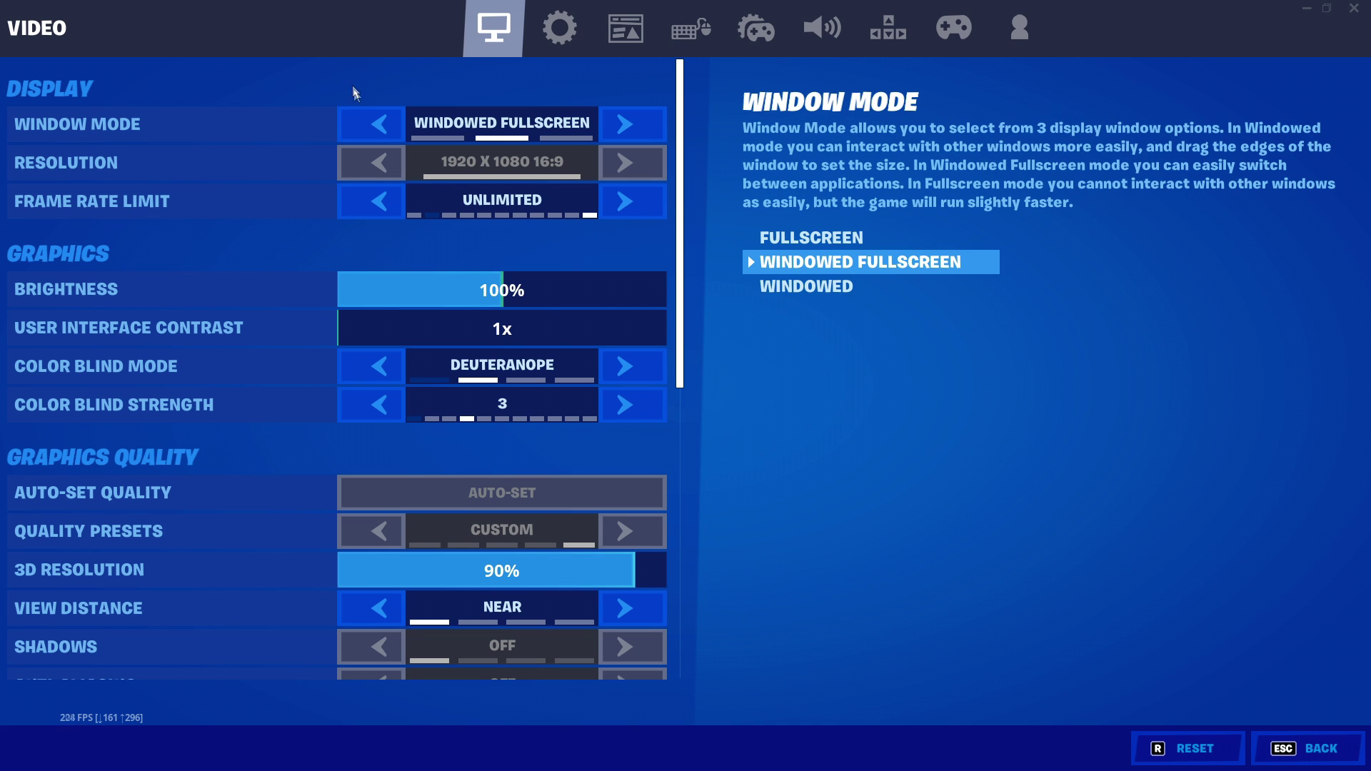
Step: Try the Fullscreen window mode in the display settings and switch back to Windowed Fullscreen
{"action": "left_click", "coordinate": [368, 129]}
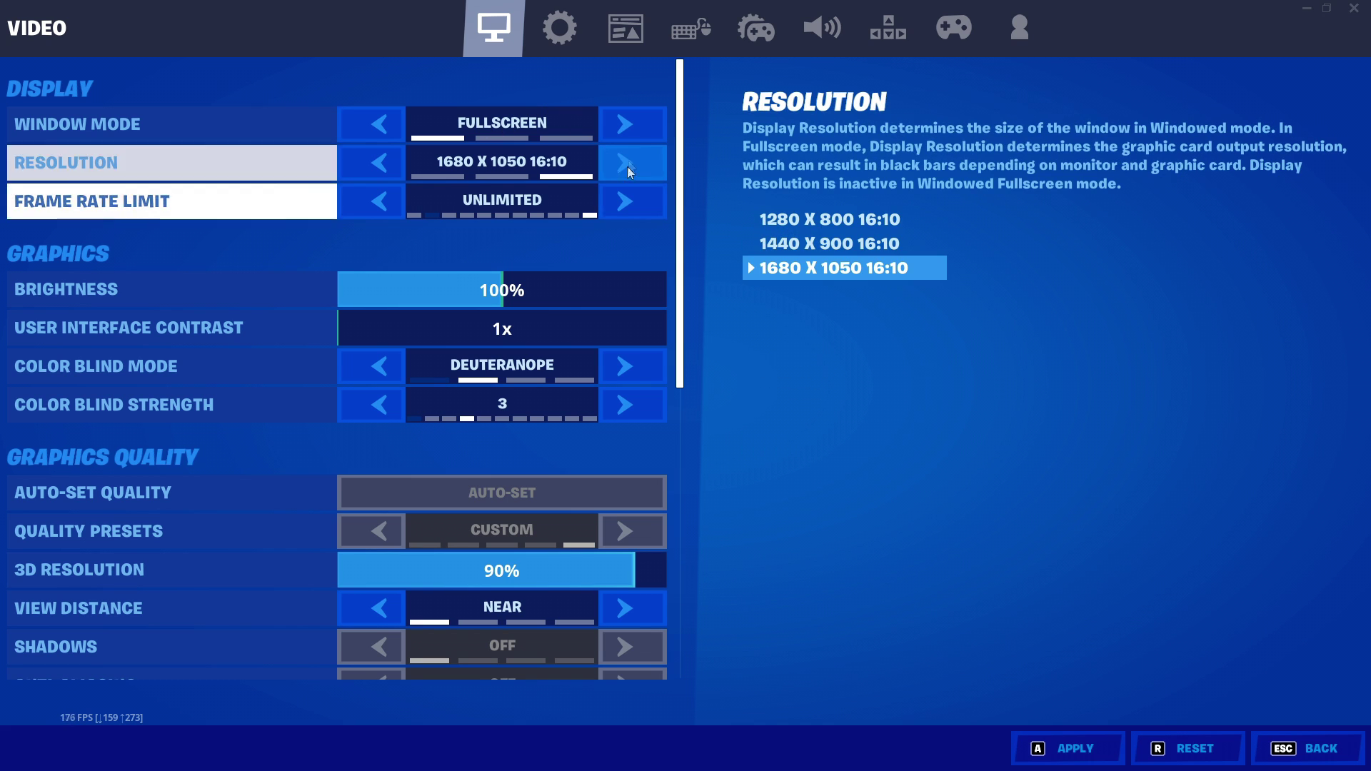
{"action": "left_click", "coordinate": [640, 128]}
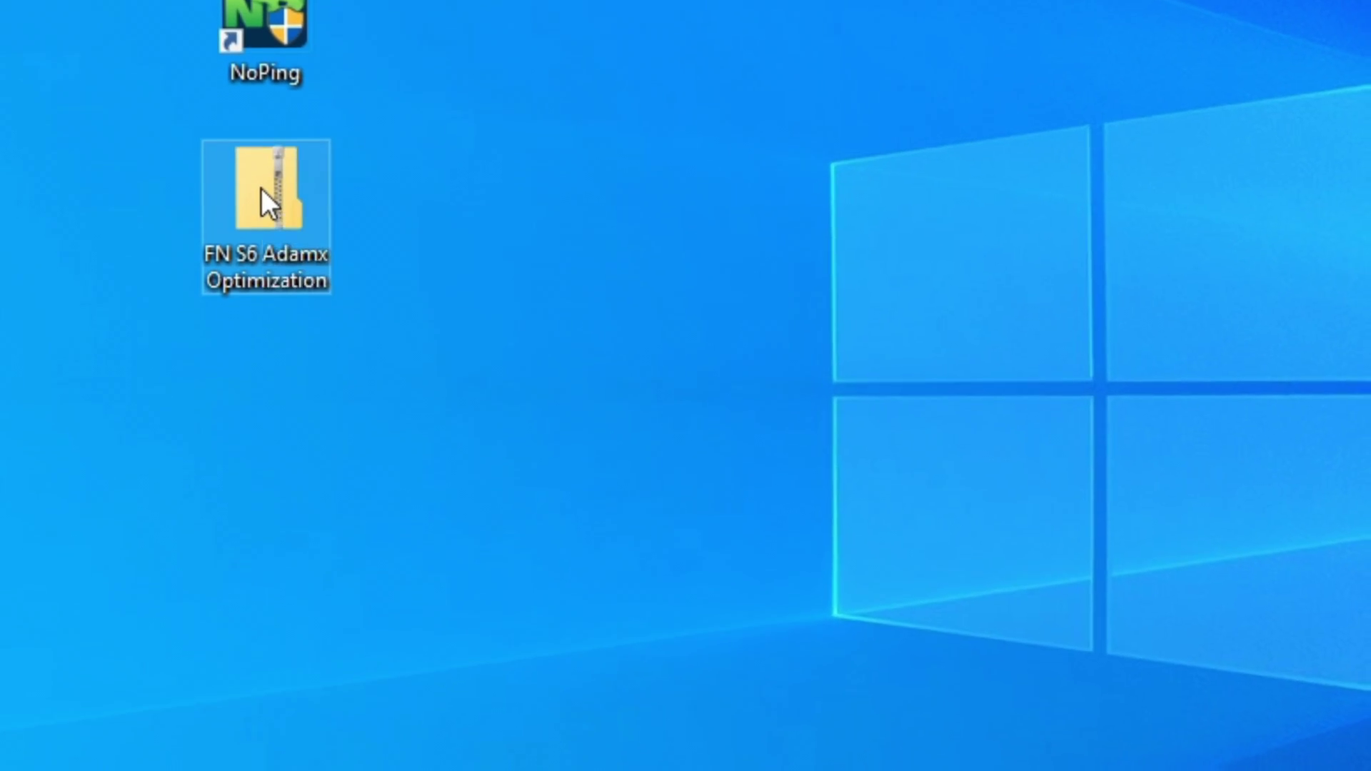
Step: Extract the FN S6 Adamx Optimization archive onto the desktop with 7-Zip and open the extracted Fortnite S6 Adamx Optimization folder
{"action": "right_click", "coordinate": [631, 346]}
{"action": "mouse_move", "coordinate": [663, 363]}
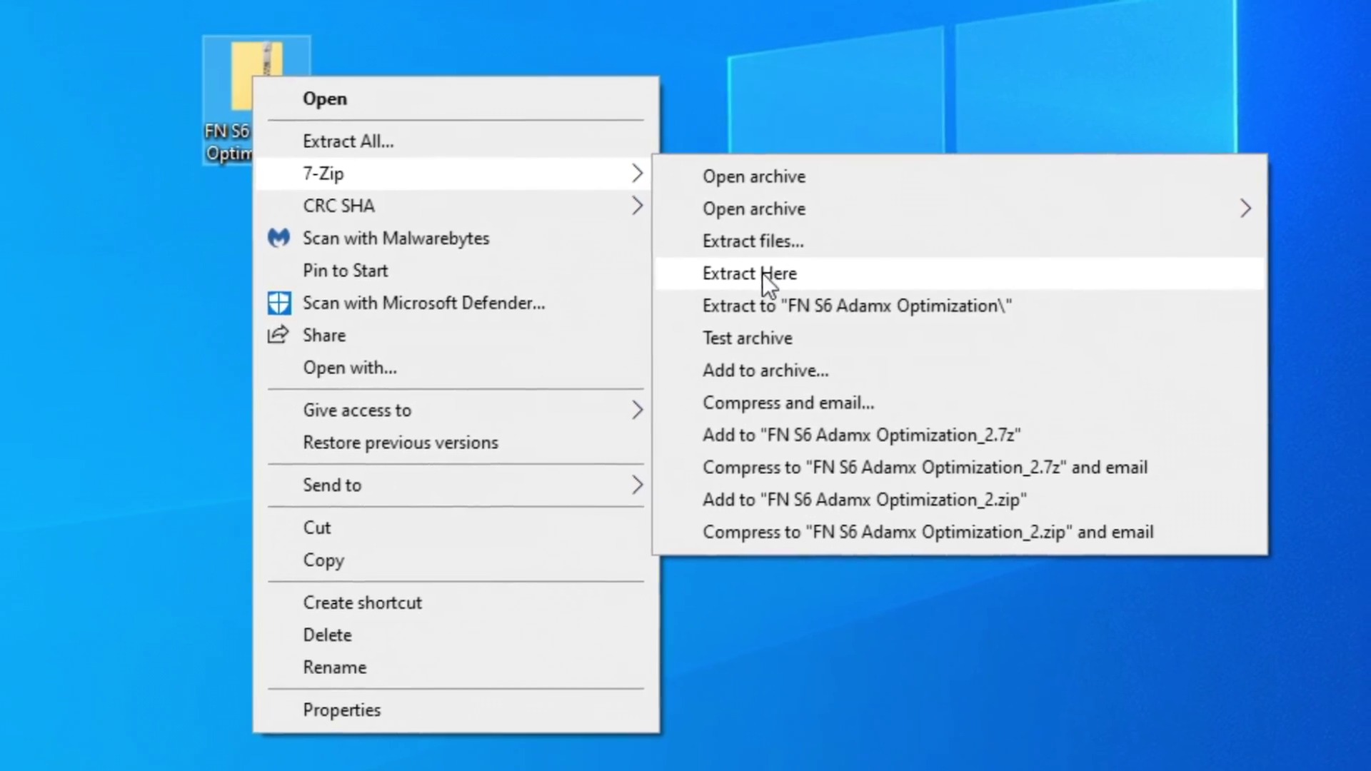
{"action": "left_click", "coordinate": [761, 273]}
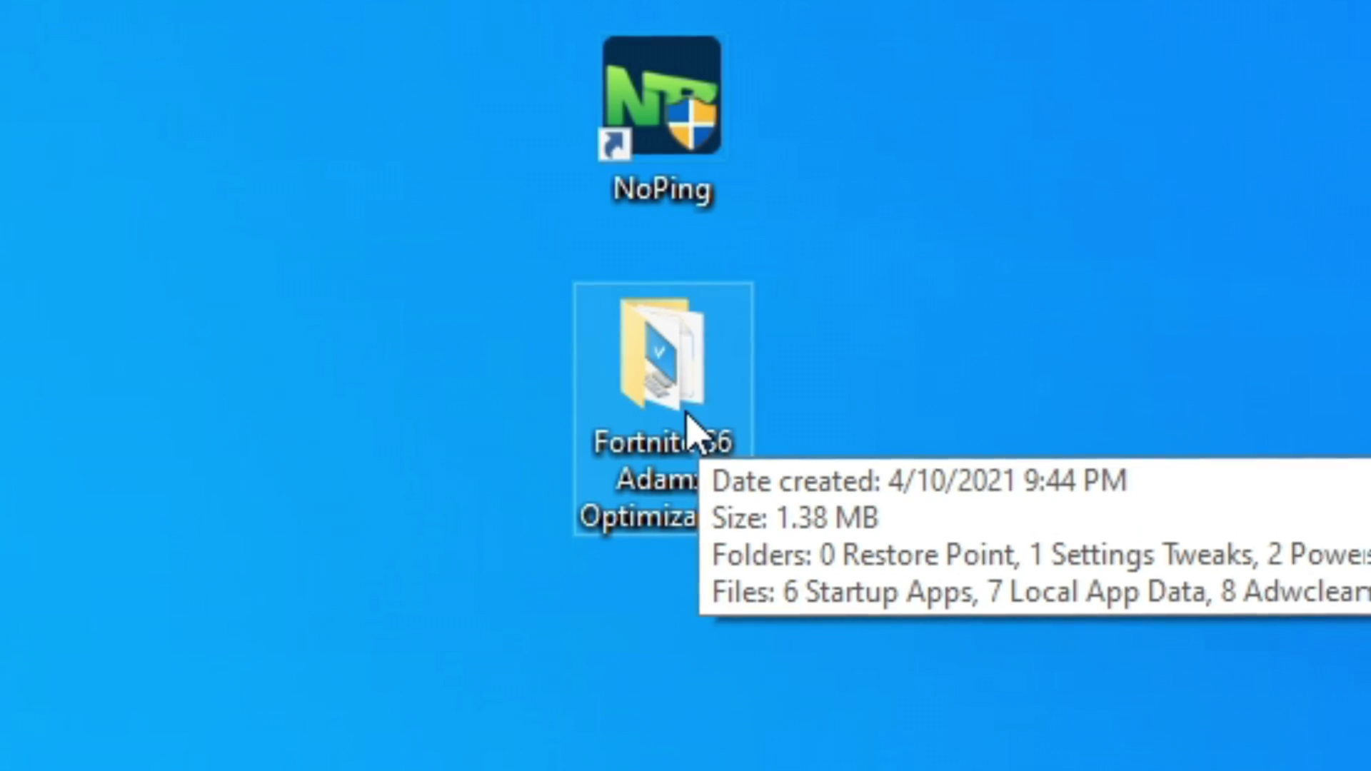
{"action": "double_click", "coordinate": [692, 428]}
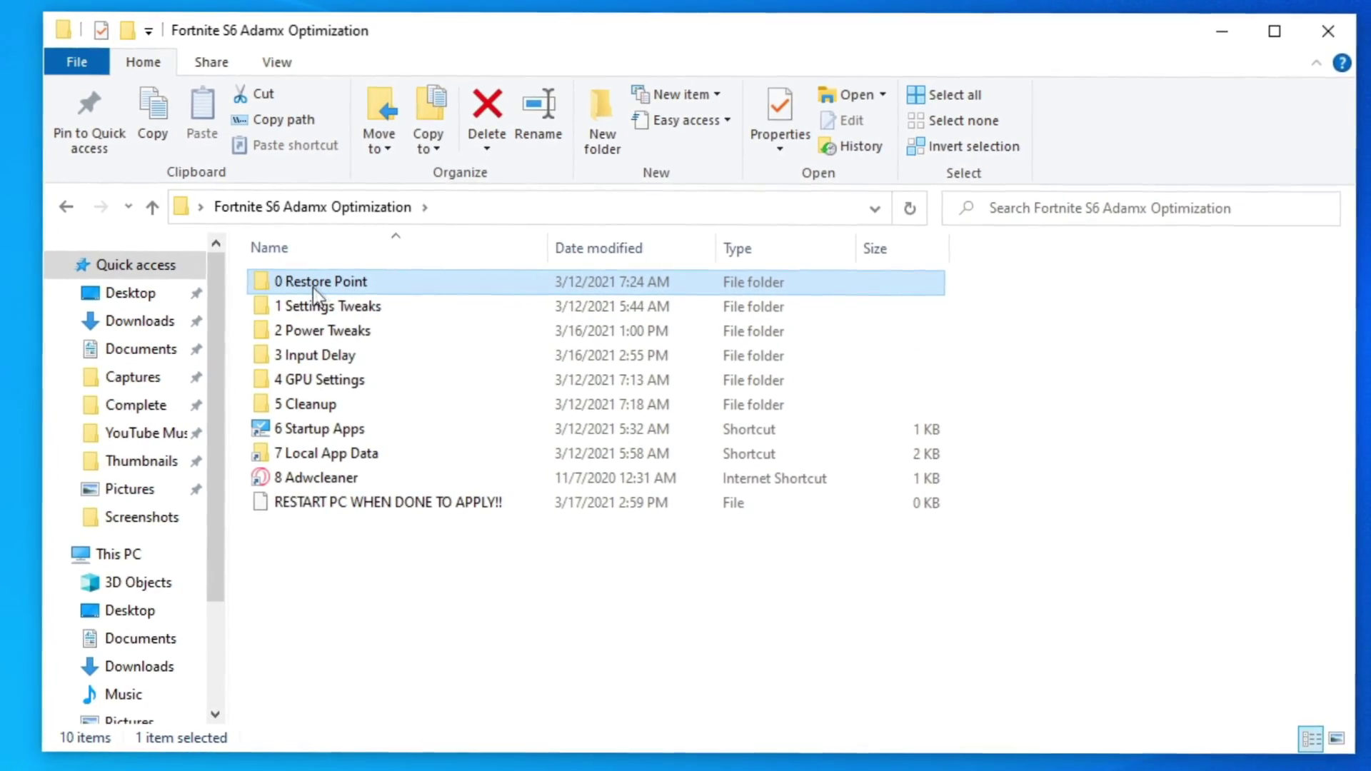
Step: Using the shortcut in the 0 Restore Point folder, create a system restore point described as 04/10/21
{"action": "double_click", "coordinate": [320, 284]}
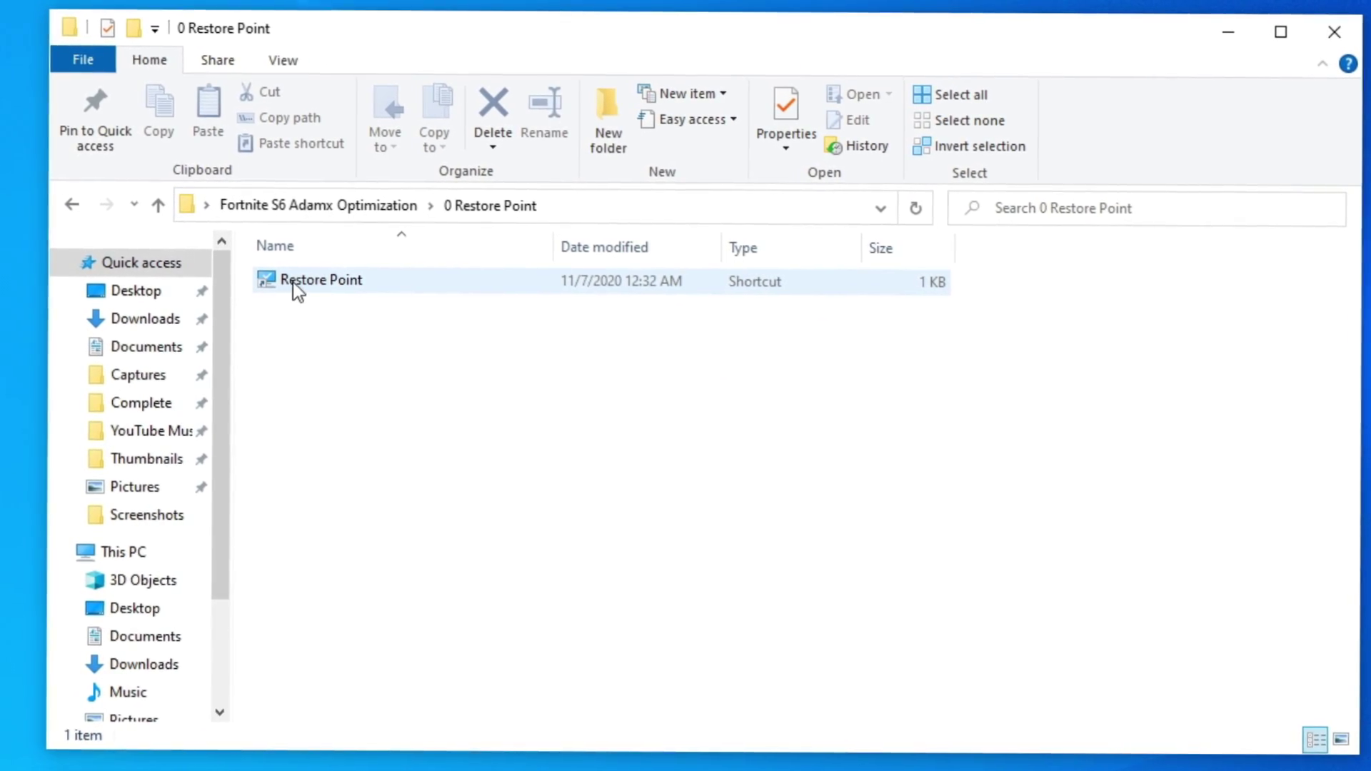
{"action": "double_click", "coordinate": [293, 281]}
{"action": "left_click_drag", "start_coordinate": [104, 139], "coordinate": [426, 122]}
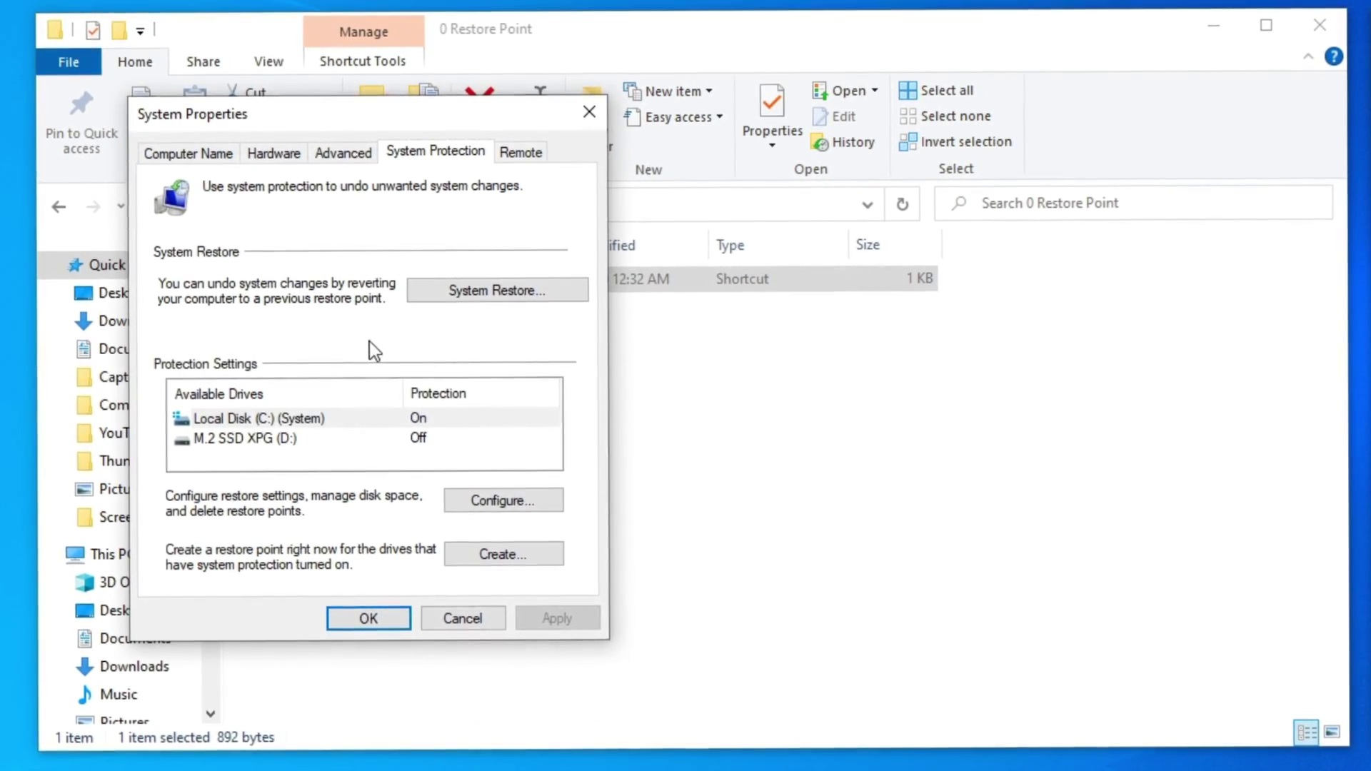
{"action": "left_click", "coordinate": [361, 419]}
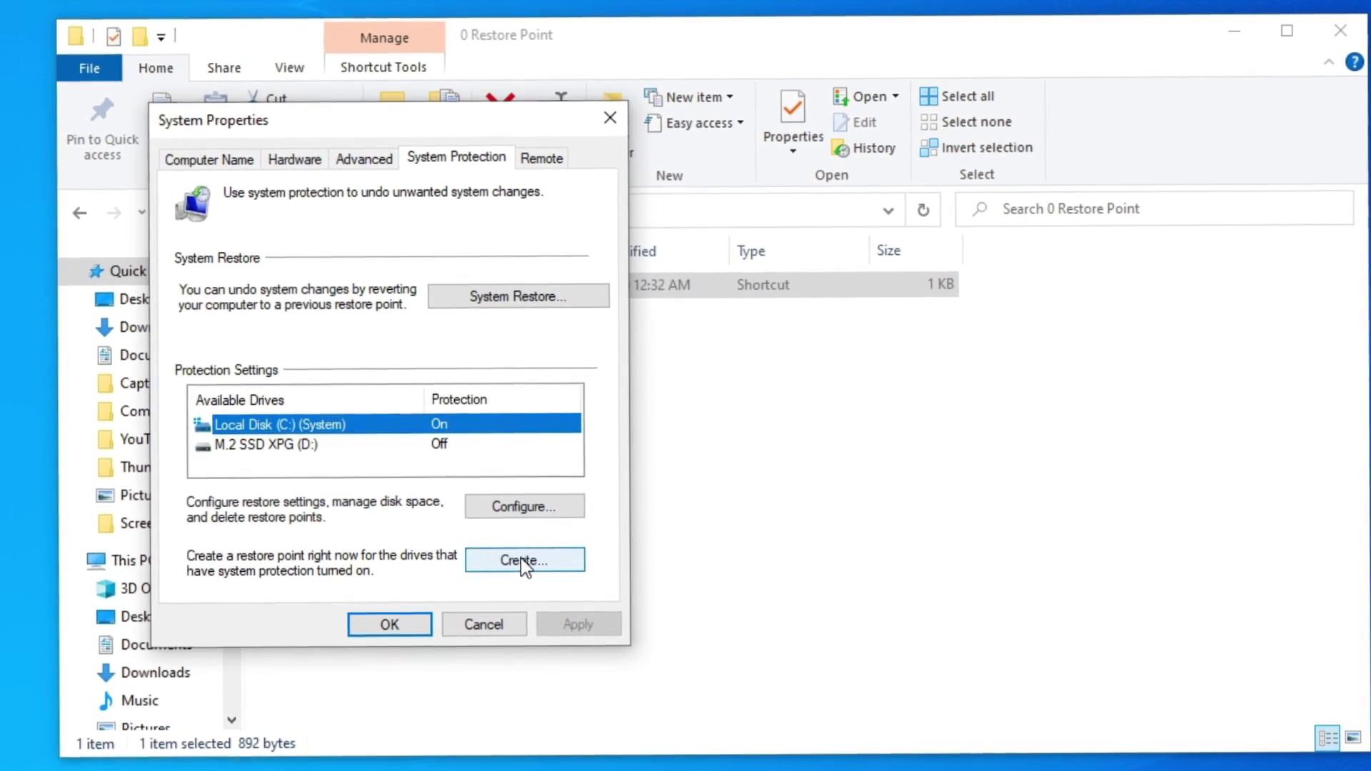
{"action": "left_click", "coordinate": [508, 558]}
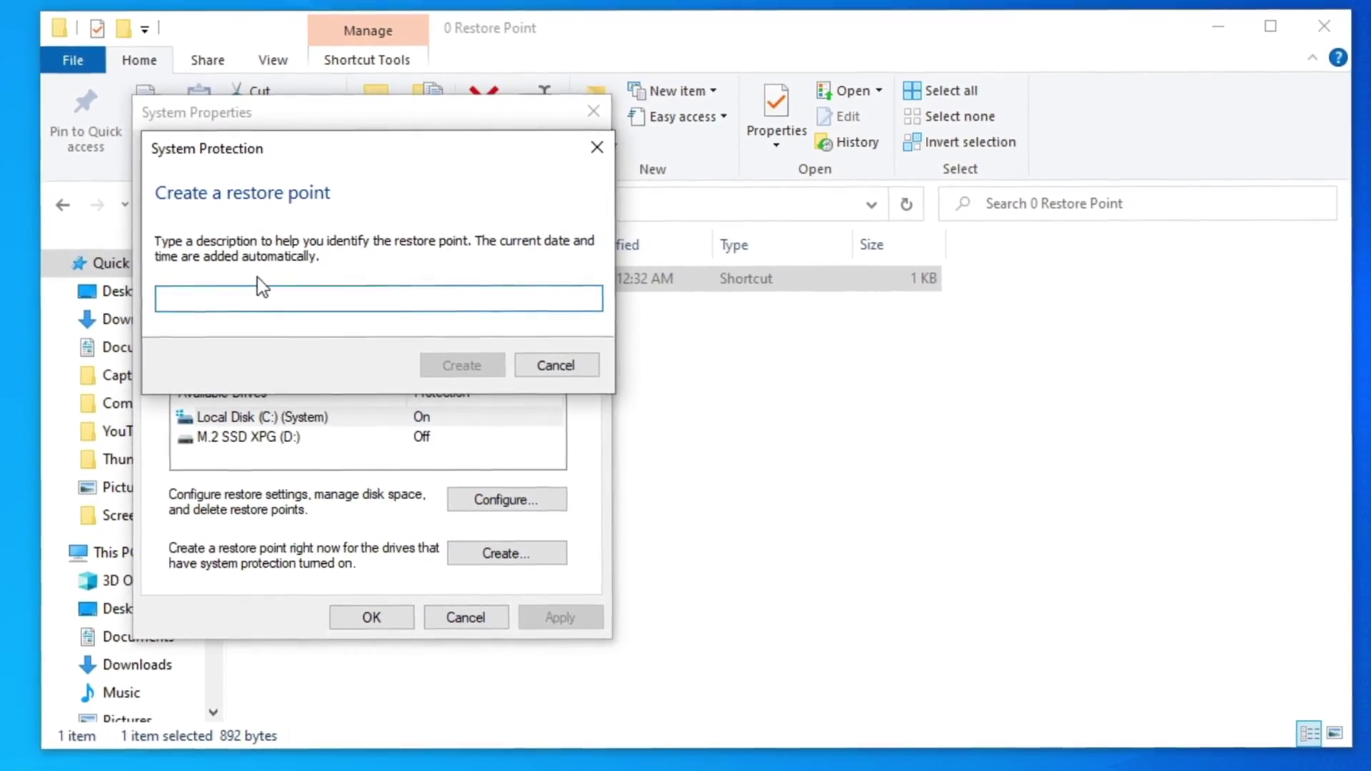
{"action": "type", "text": "04/10/21"}
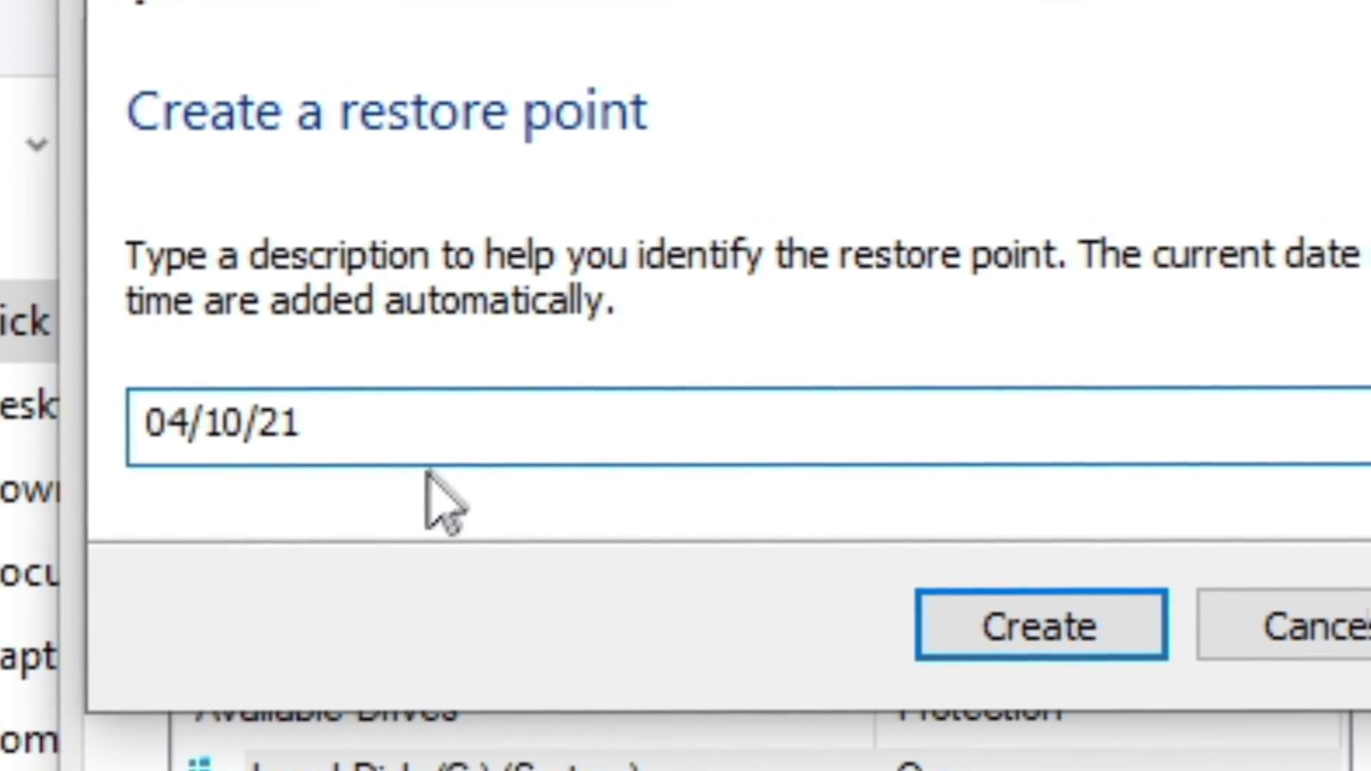
{"action": "key", "text": "Return"}
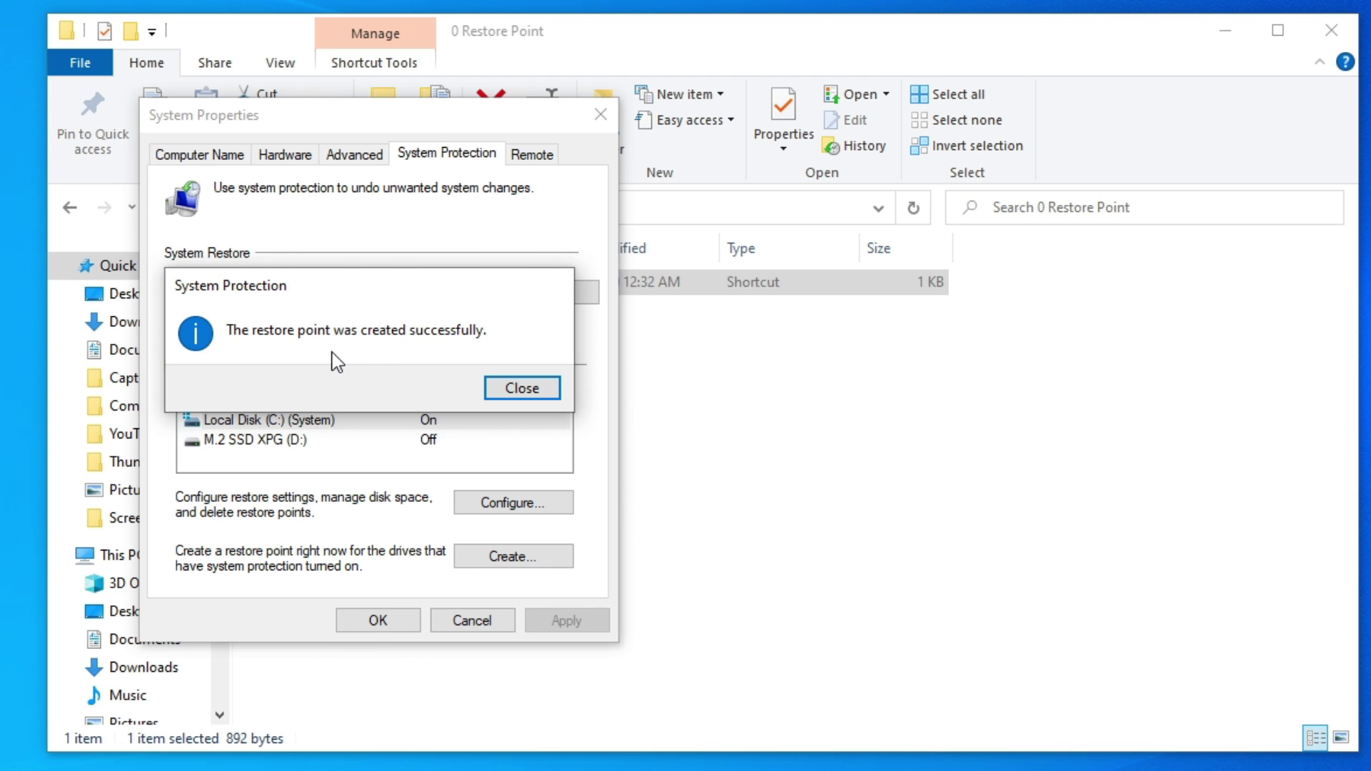
{"action": "left_click", "coordinate": [517, 391]}
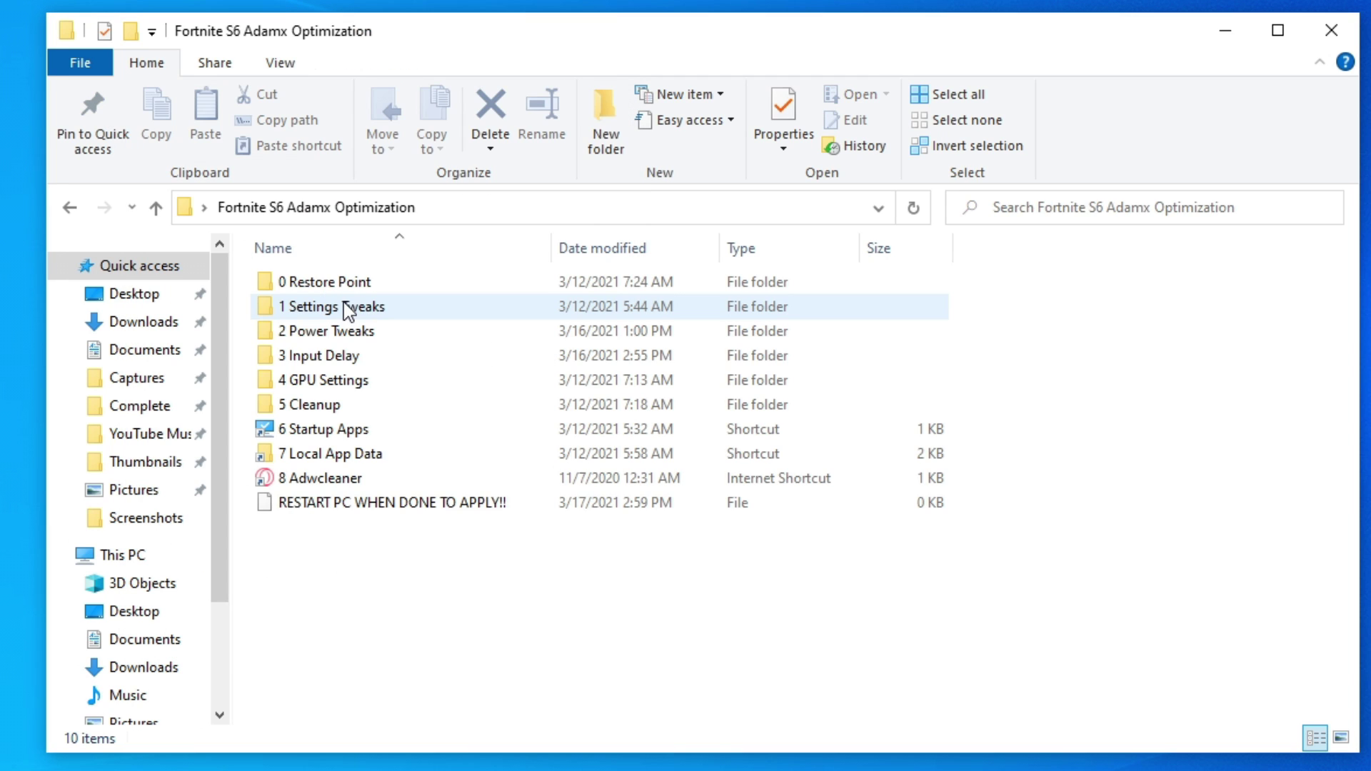
Step: Add the Disable FSO & Game Bar entries from the 1 Settings Tweaks folder to the registry
{"action": "double_click", "coordinate": [293, 306]}
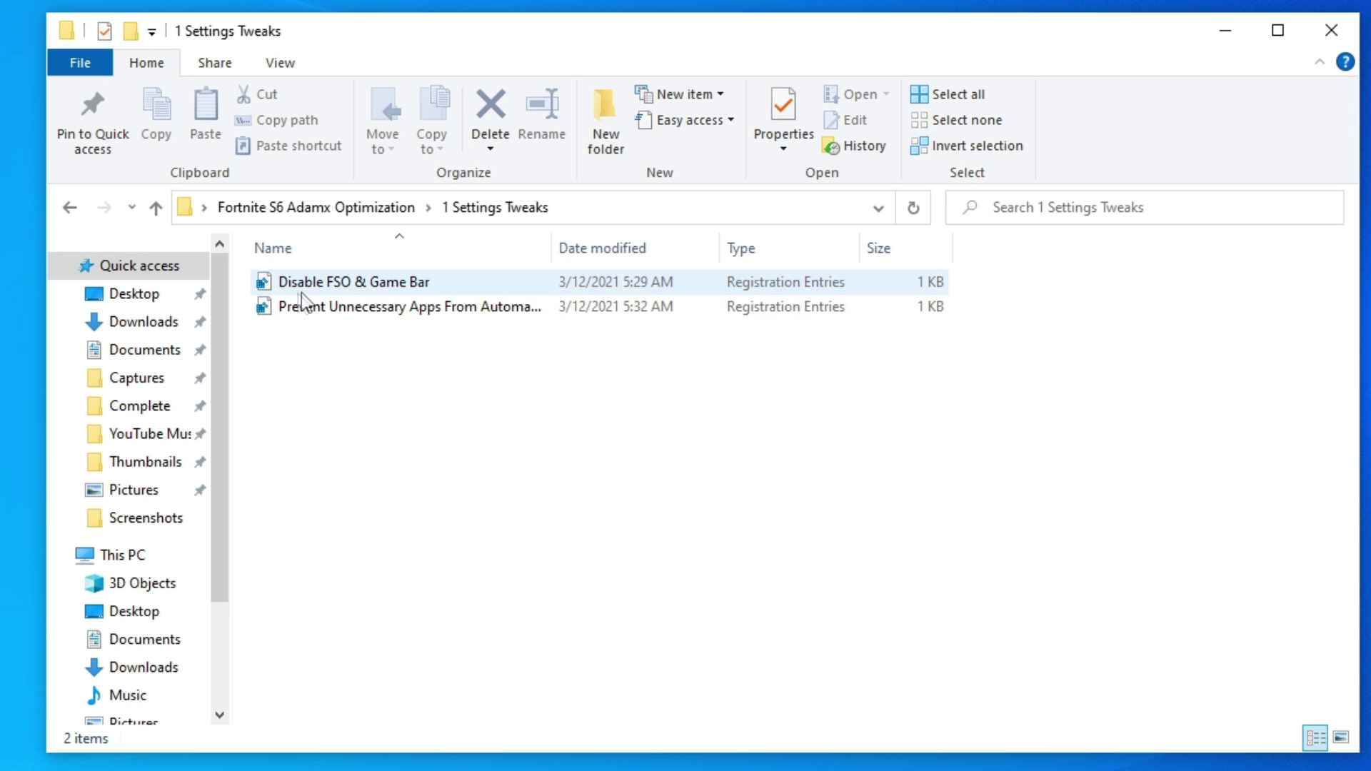
{"action": "double_click", "coordinate": [355, 289]}
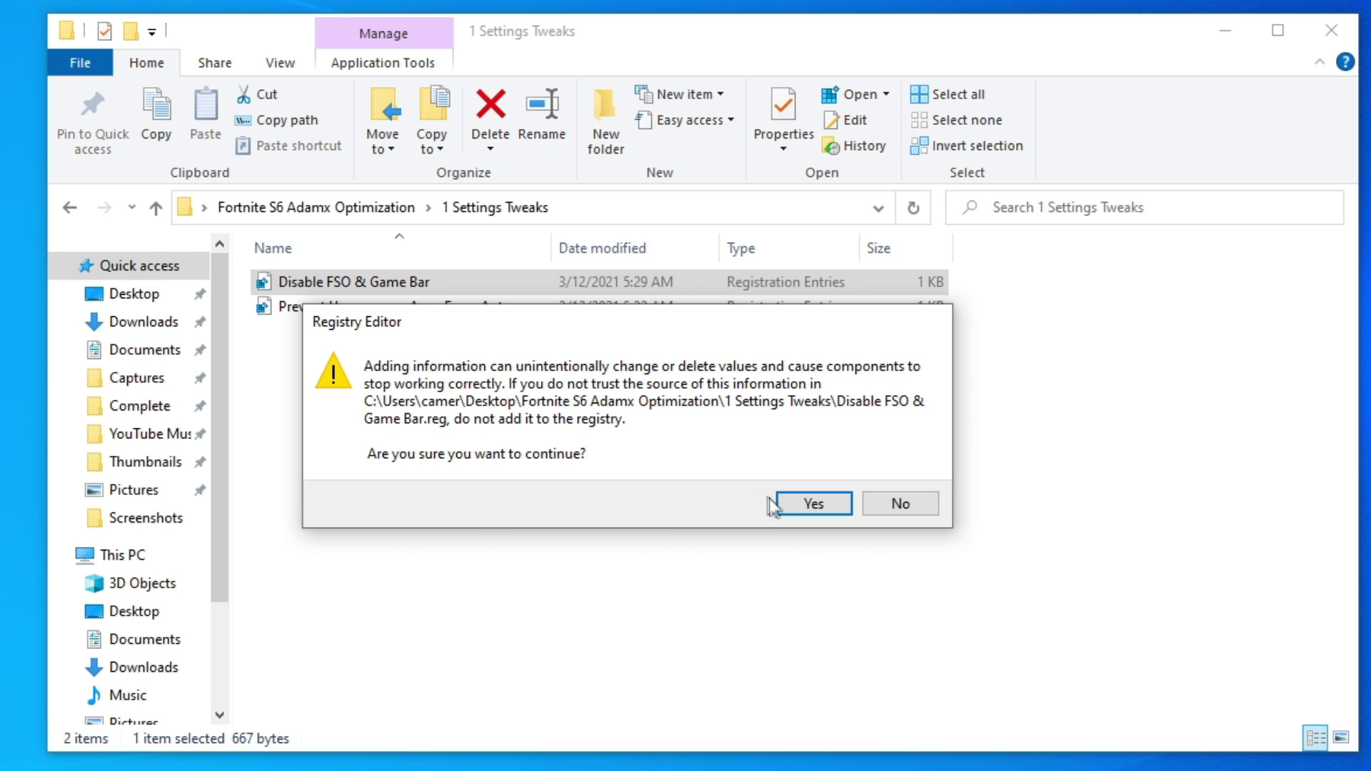
{"action": "left_click", "coordinate": [814, 507]}
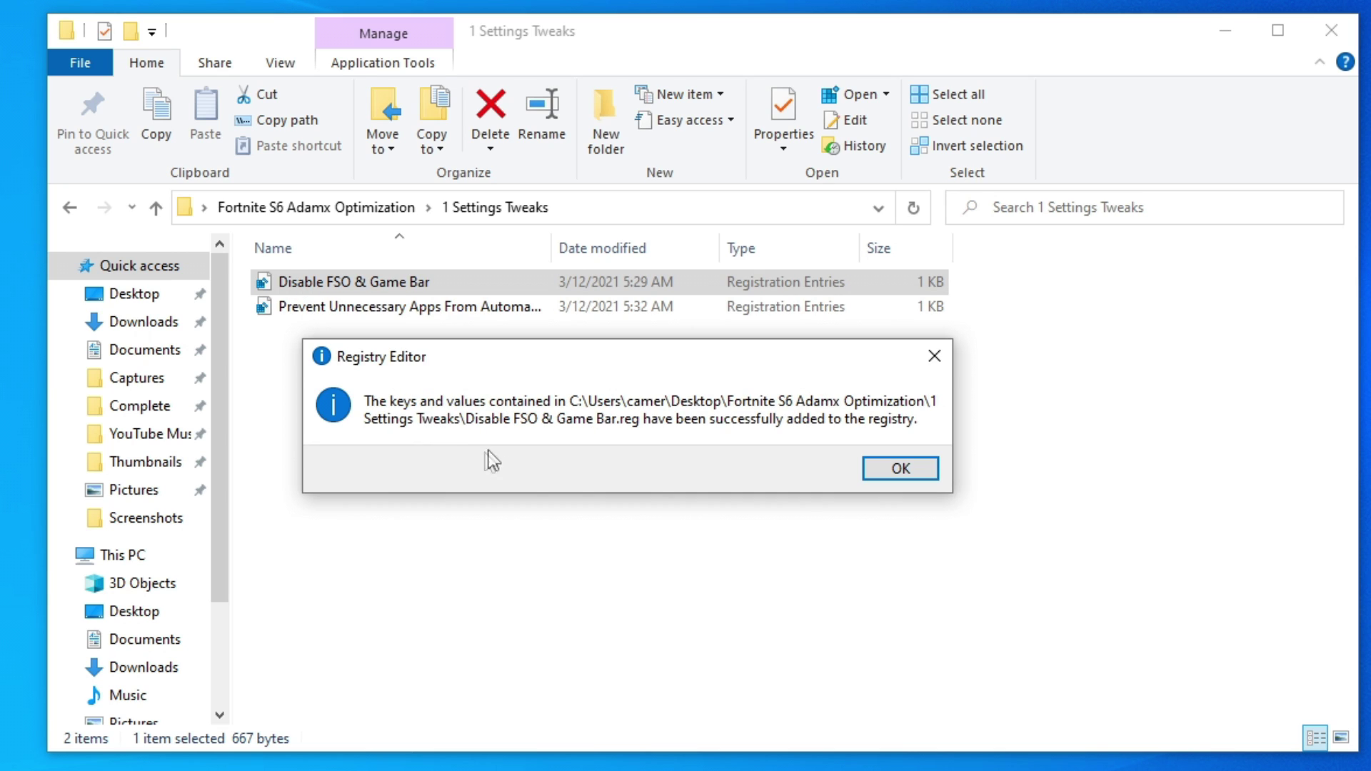
{"action": "left_click", "coordinate": [892, 473]}
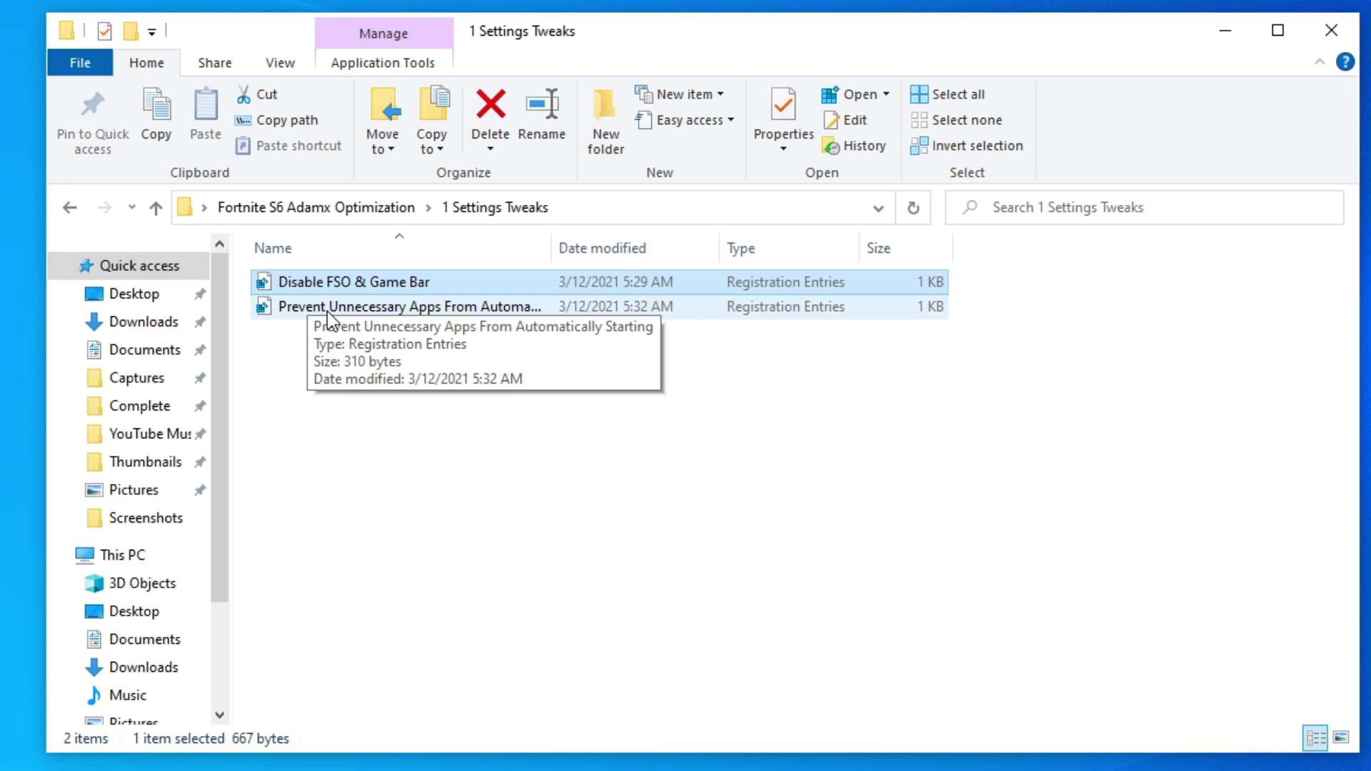
Step: Add the Prevent Unnecessary Apps From Automatically Starting entries to the registry
{"action": "double_click", "coordinate": [360, 306]}
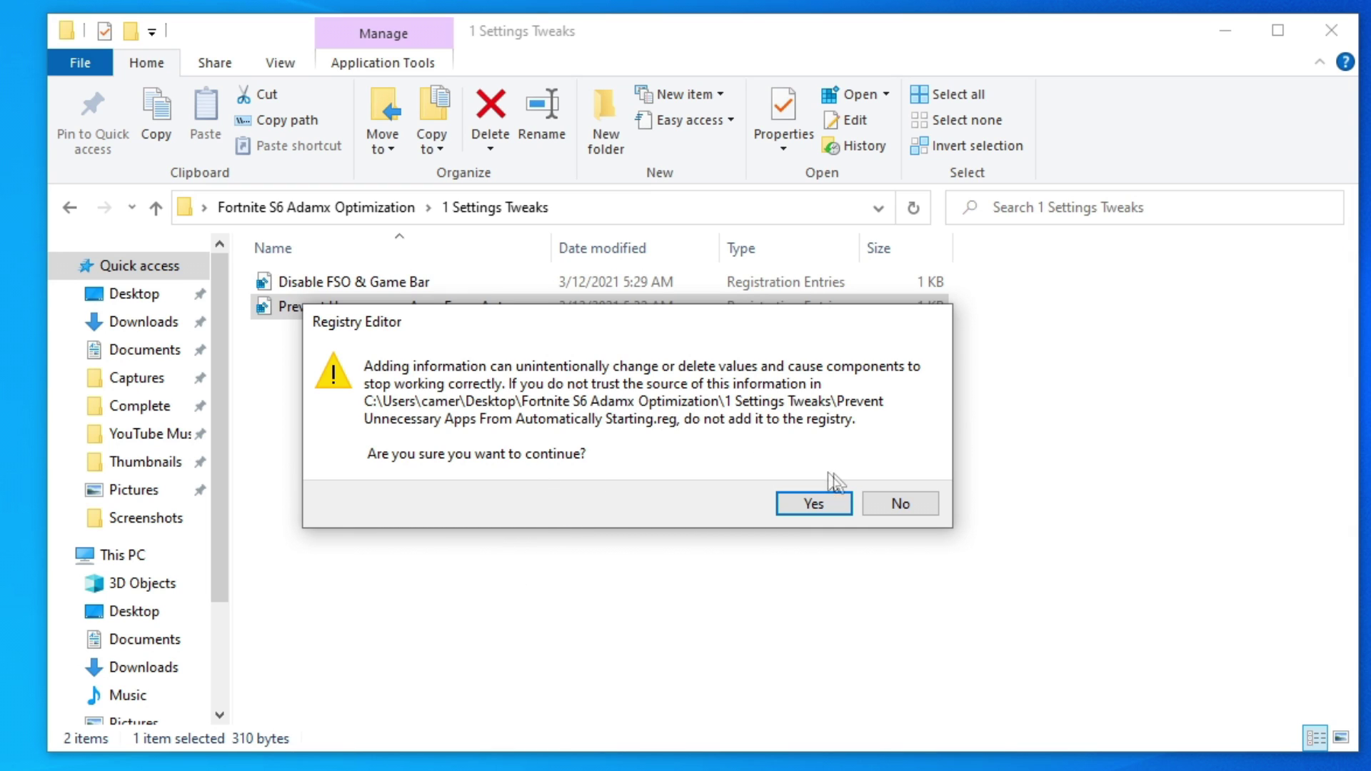
{"action": "left_click", "coordinate": [811, 505]}
{"action": "key", "text": "Return"}
Step: Run the Disable Power Throttling registry file from the 2 Power Tweaks folder
{"action": "key", "text": "alt+Up"}
{"action": "left_click", "coordinate": [322, 336]}
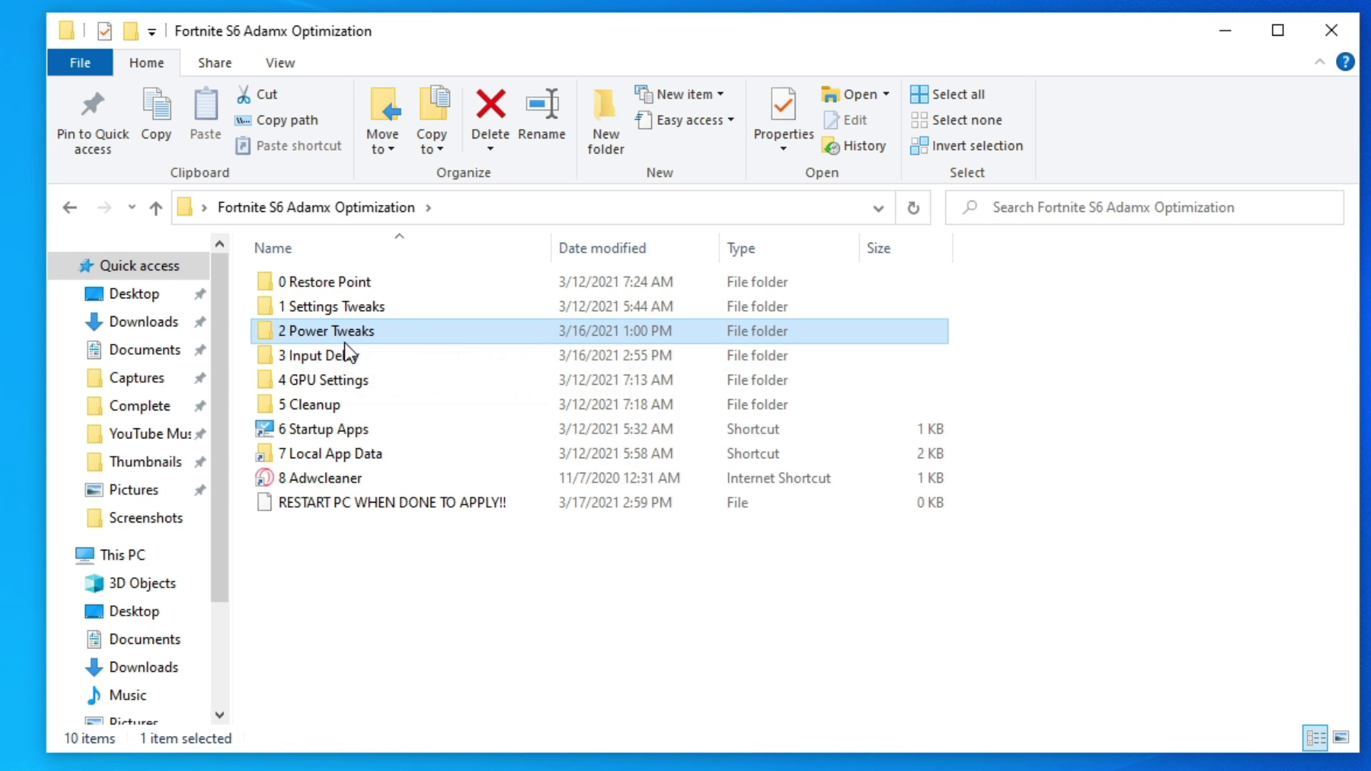
{"action": "double_click", "coordinate": [338, 331]}
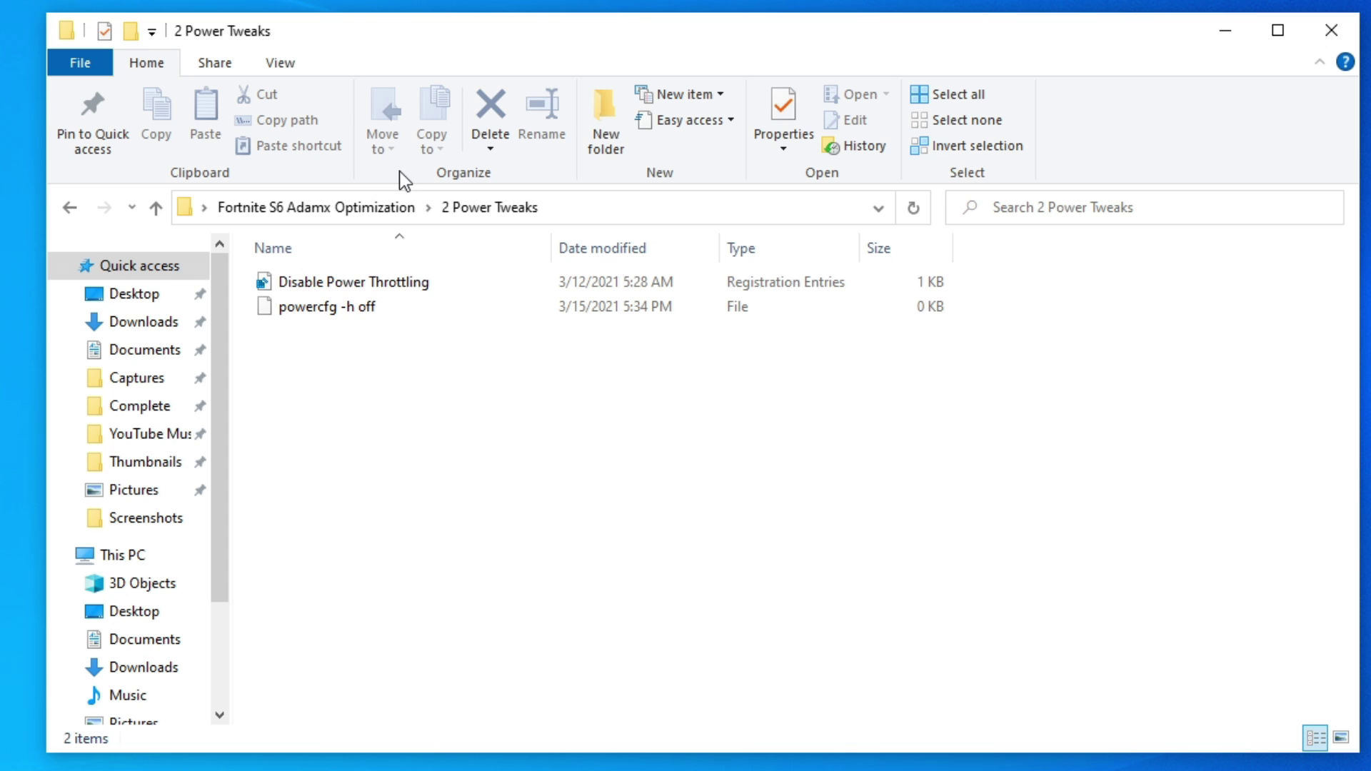
{"action": "double_click", "coordinate": [349, 284]}
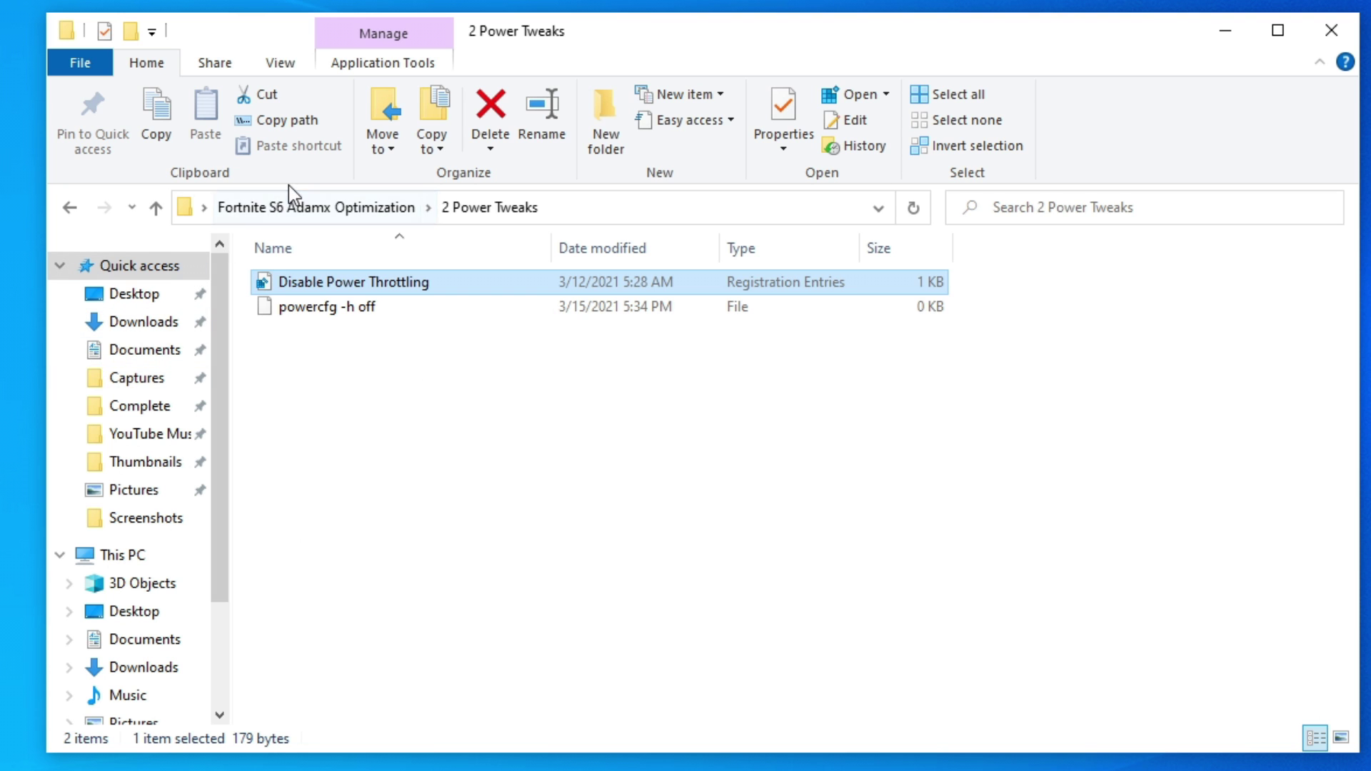
Step: Return to the main optimization folder and open the 3 Input Delay folder
{"action": "key", "text": "alt+Up"}
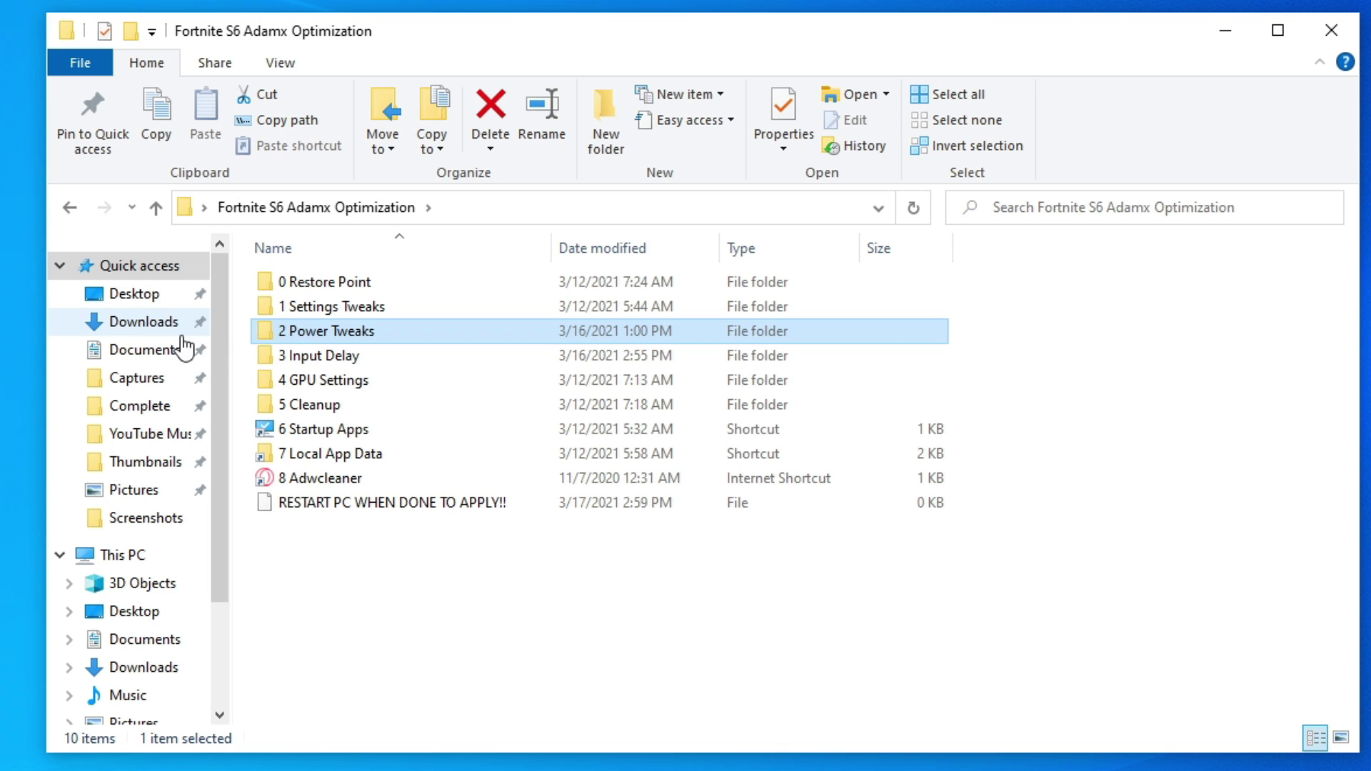
{"action": "double_click", "coordinate": [316, 357]}
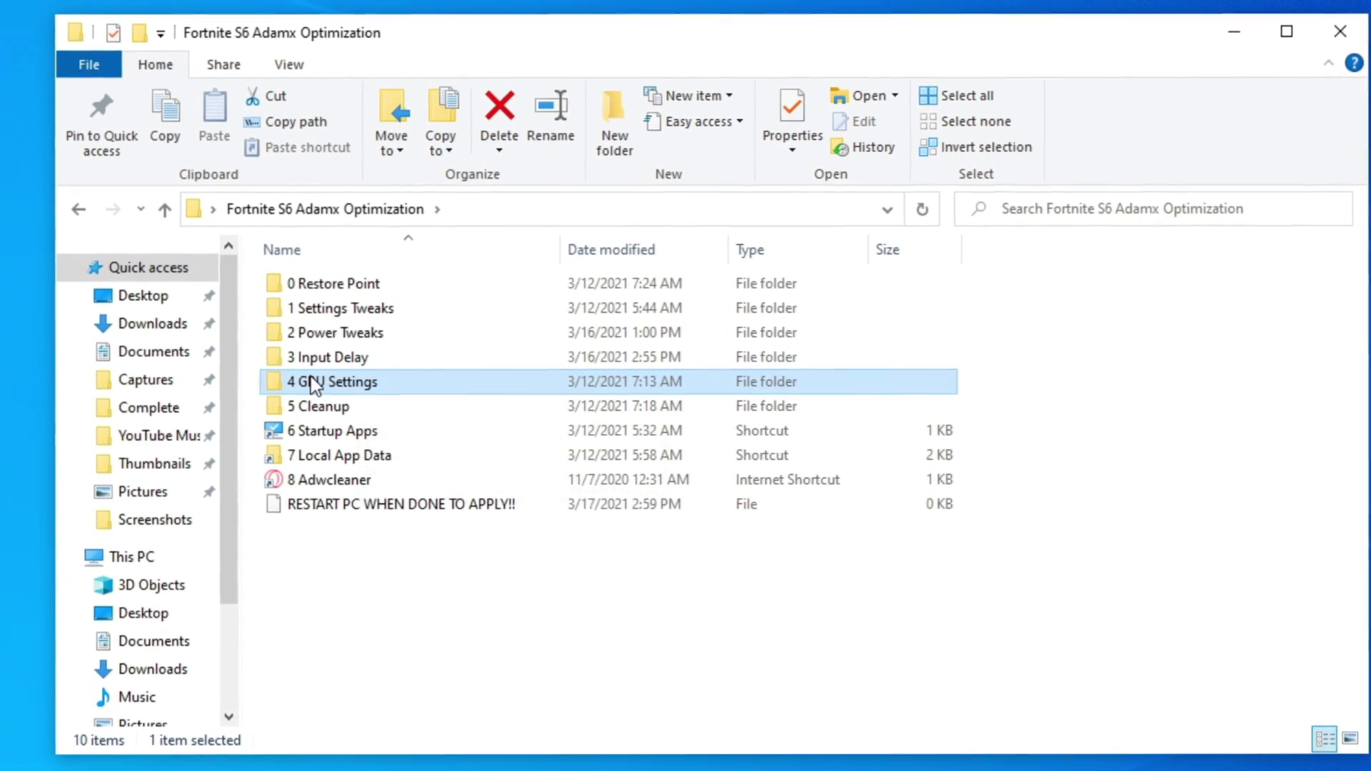
Step: Open the 4 GPU Settings folder, compare its AMD, INTEL and NVIDIA subfolders, and look into AMD Settings
{"action": "double_click", "coordinate": [309, 377]}
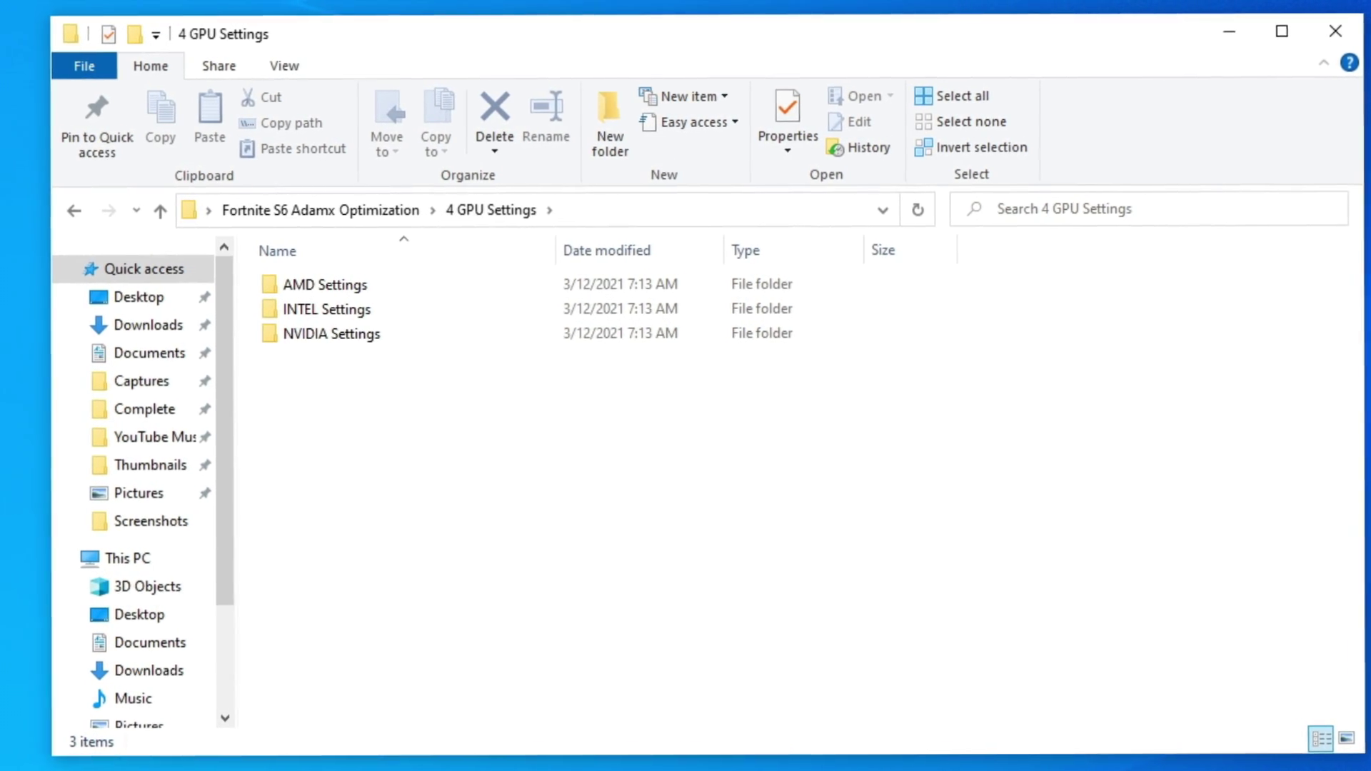
{"action": "left_click", "coordinate": [295, 283]}
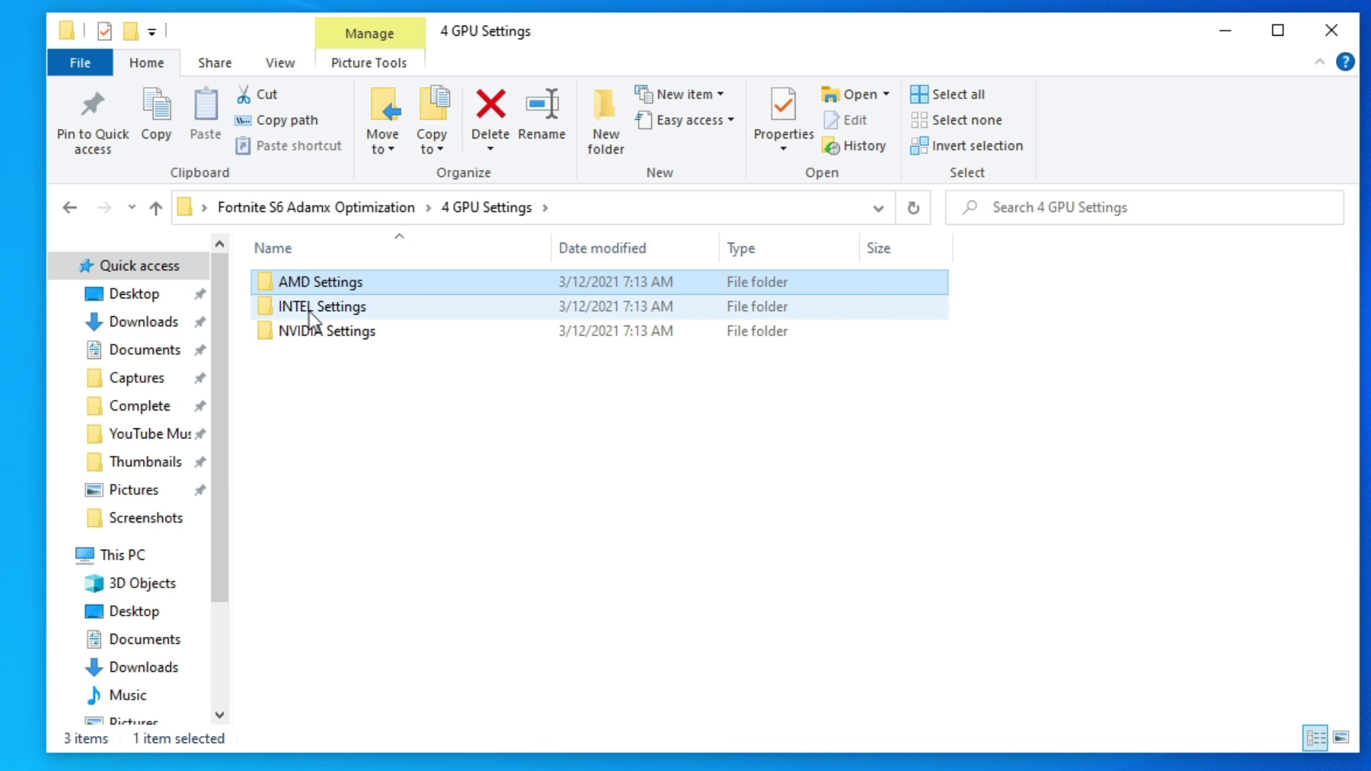
{"action": "left_click", "coordinate": [354, 307]}
{"action": "left_click", "coordinate": [332, 288]}
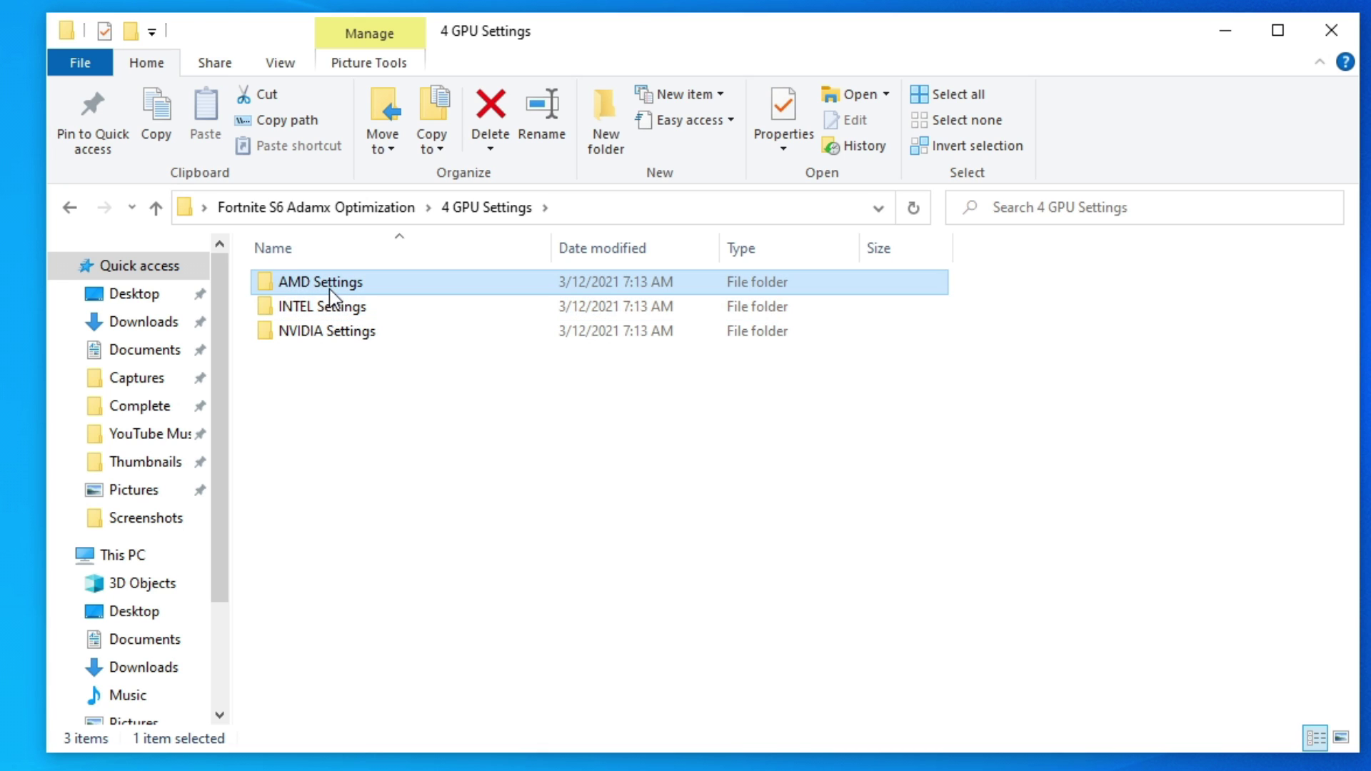
{"action": "left_click", "coordinate": [318, 312]}
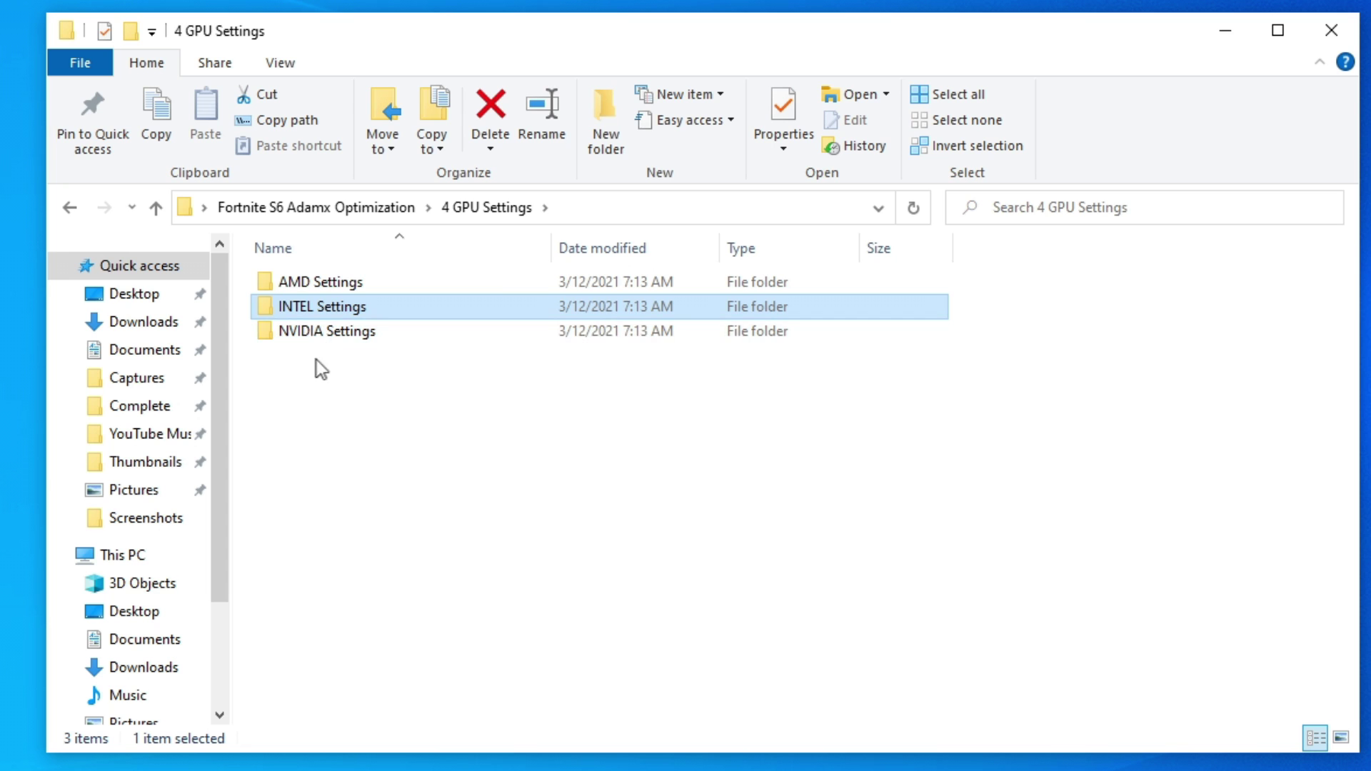
{"action": "left_click", "coordinate": [321, 335]}
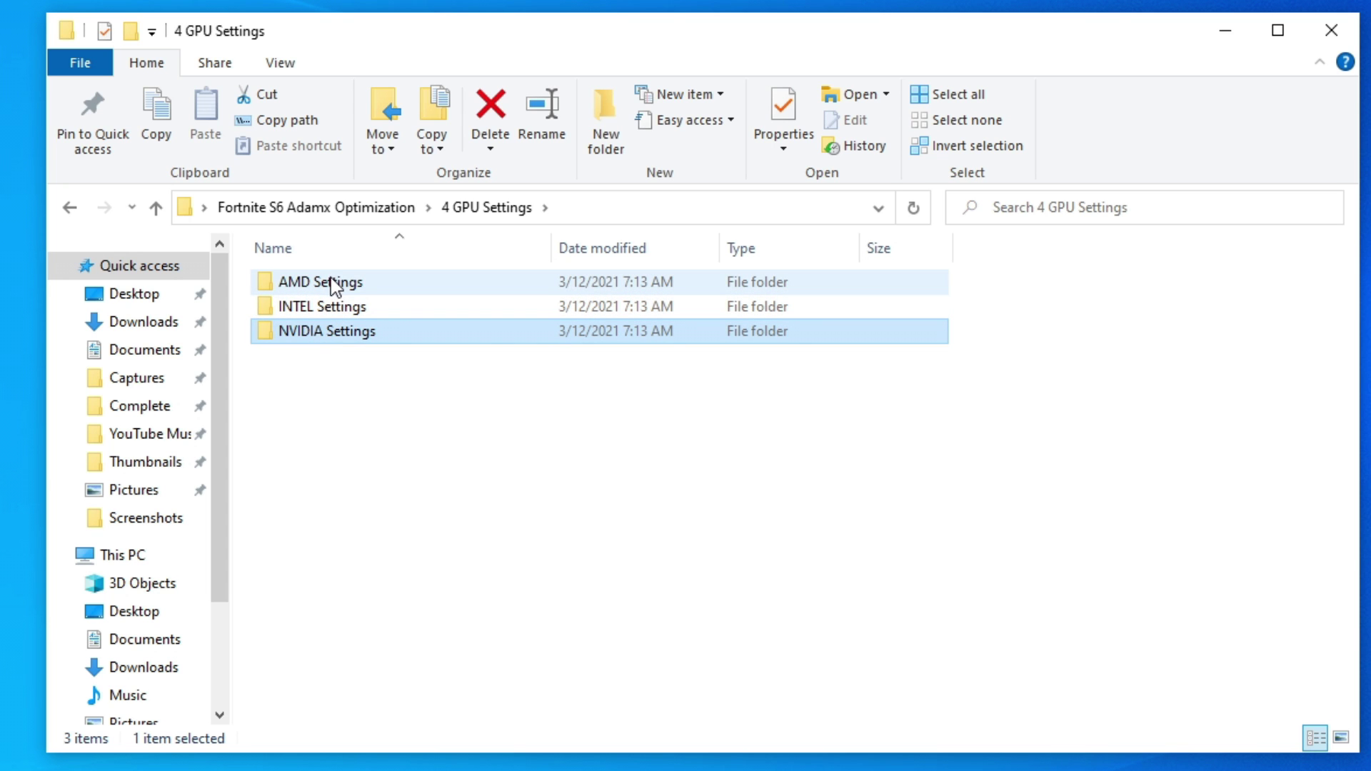
{"action": "left_click", "coordinate": [329, 281]}
{"action": "double_click", "coordinate": [329, 284]}
Step: Open the NVIDIA Settings (Manage 3D Settings) image from the NVIDIA Settings folder to read the recommended values
{"action": "left_click", "coordinate": [298, 322]}
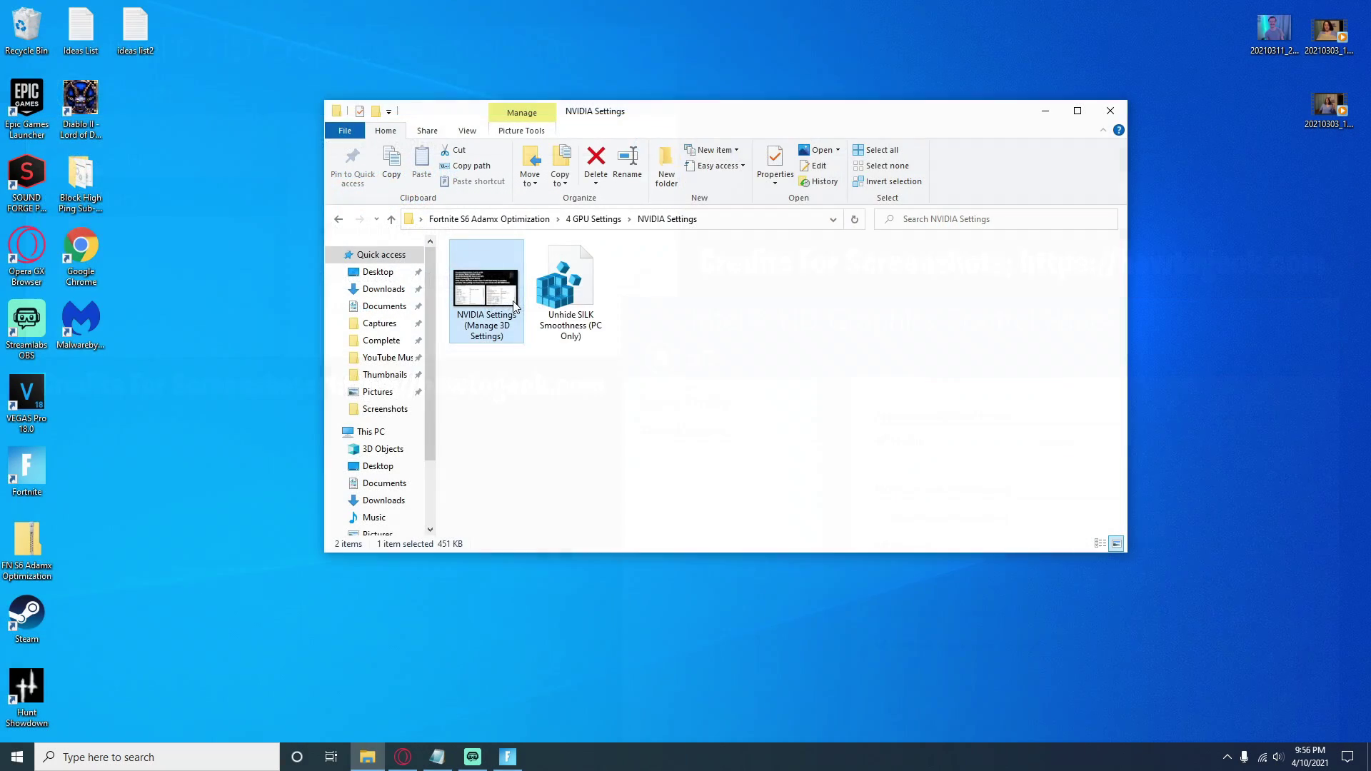
{"action": "double_click", "coordinate": [513, 299]}
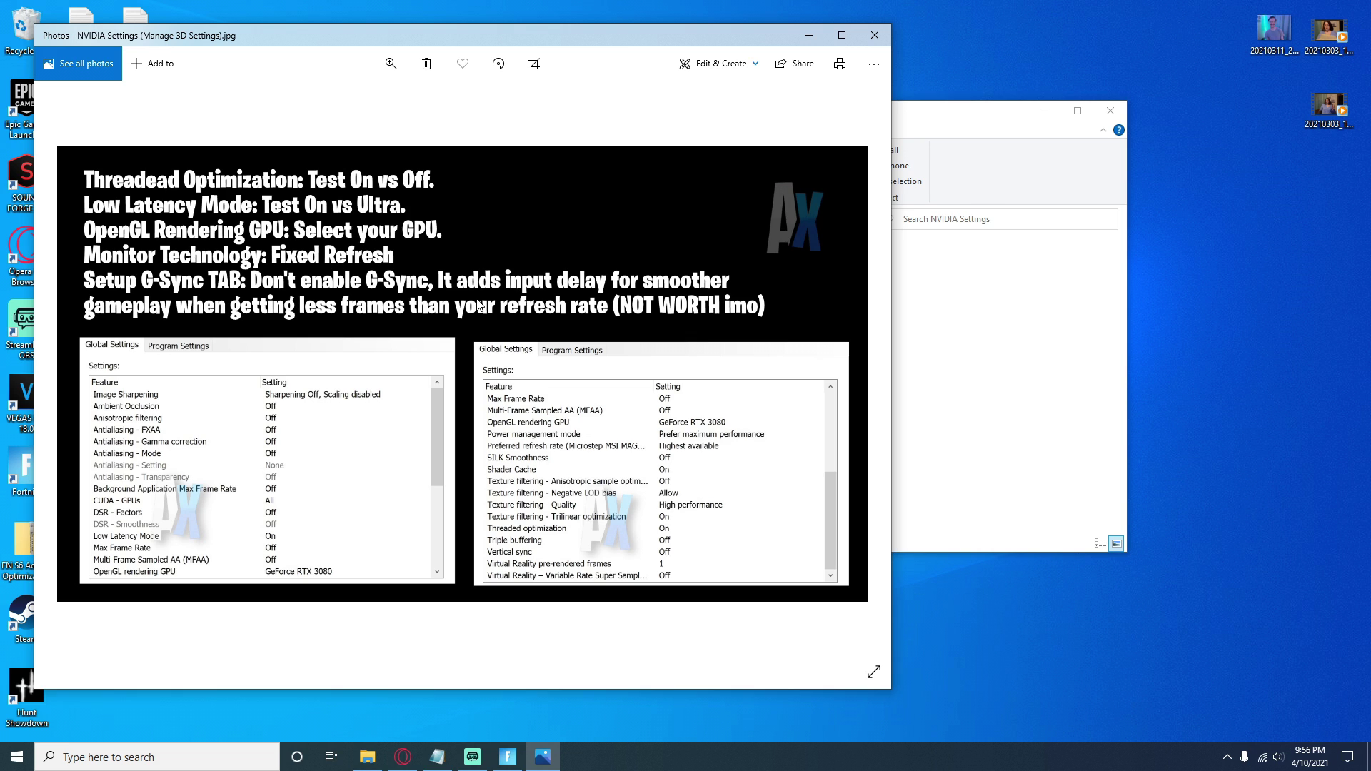
Step: Open NVIDIA Control Panel's Manage 3D settings beside the recommended settings image and compare the global settings with it
{"action": "left_click", "coordinate": [143, 756]}
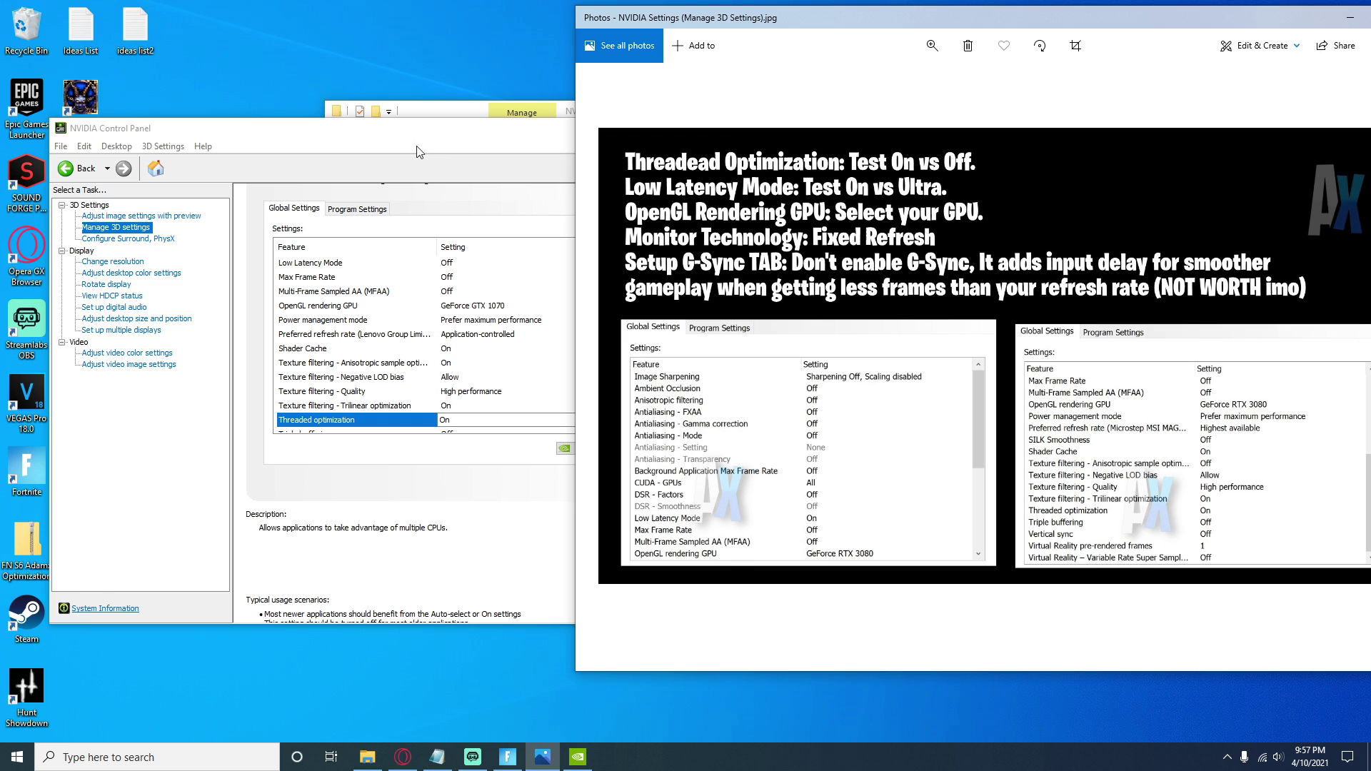
{"action": "left_click", "coordinate": [414, 152]}
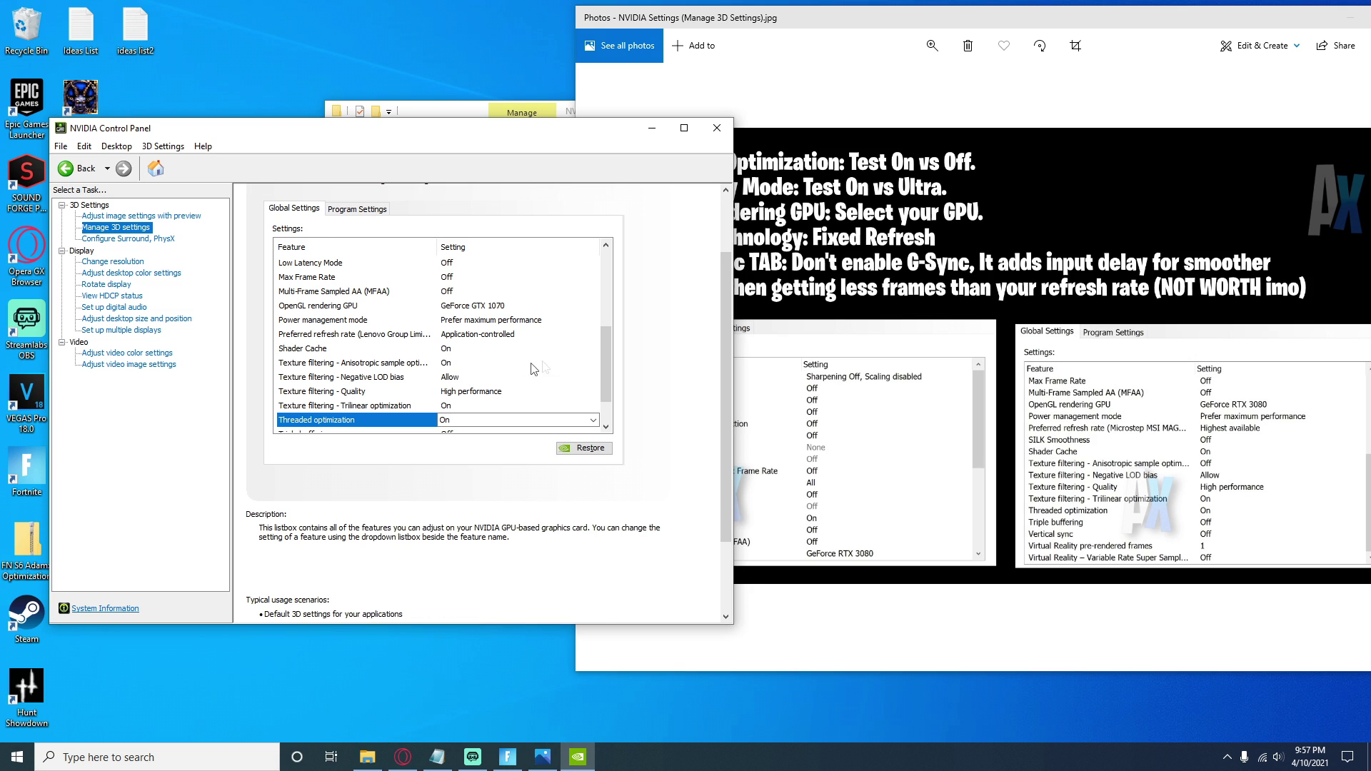
{"action": "left_click", "coordinate": [817, 375]}
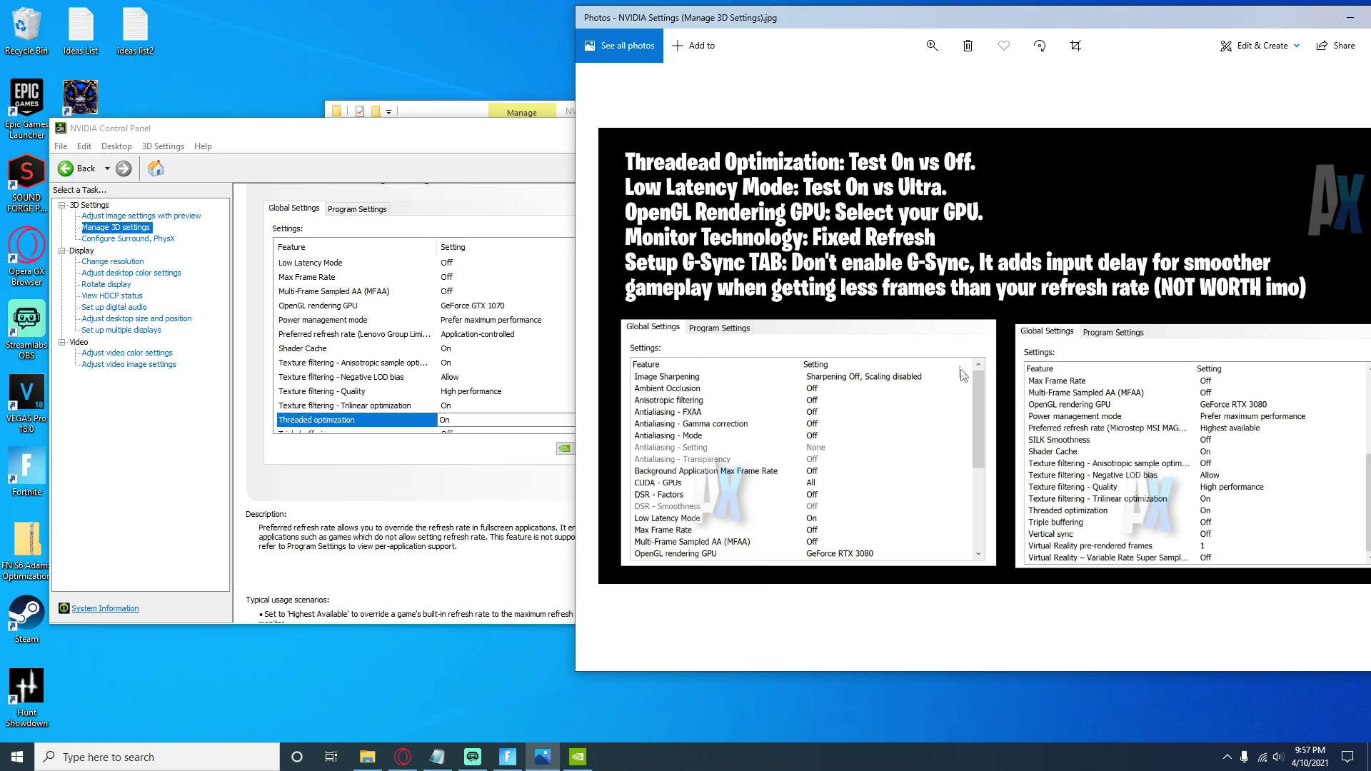
{"action": "left_click", "coordinate": [403, 294]}
{"action": "left_click", "coordinate": [403, 292]}
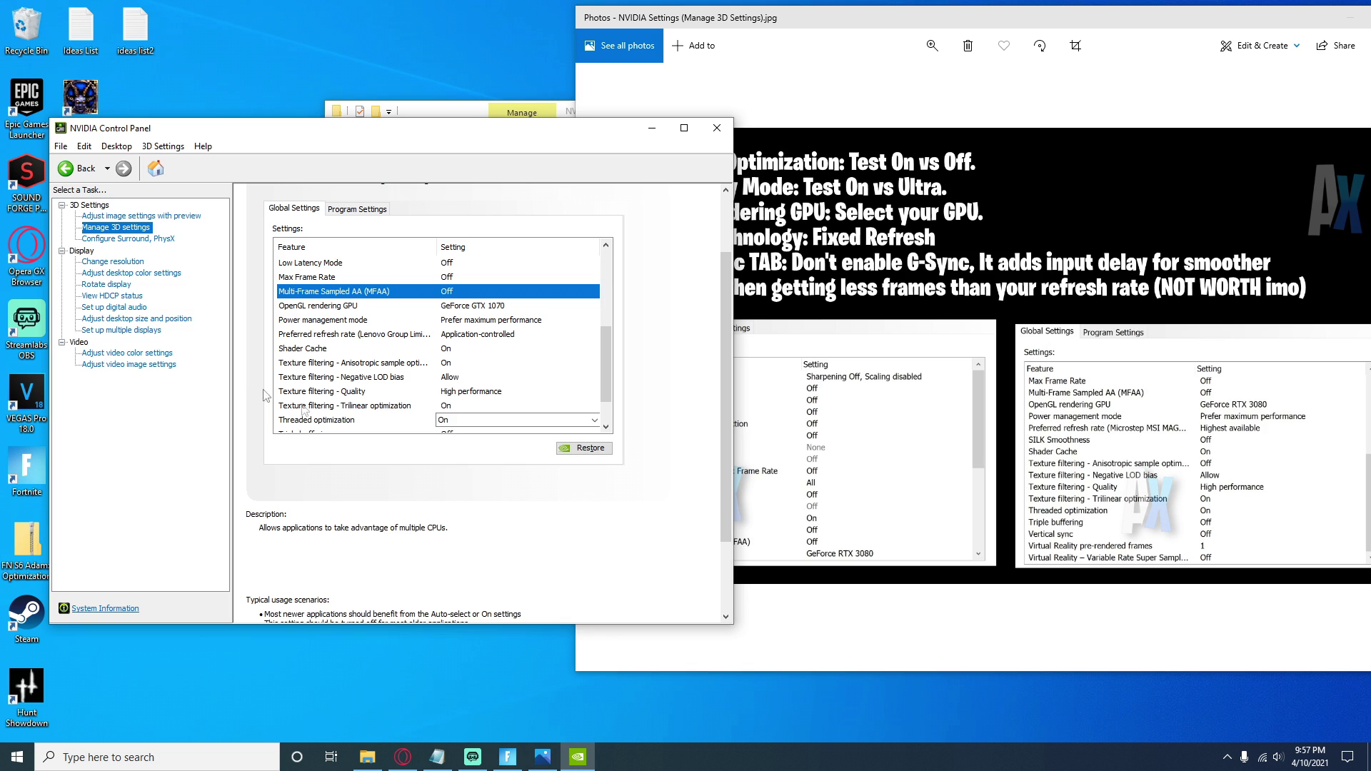
{"action": "left_click_drag", "start_coordinate": [605, 357], "coordinate": [627, 386]}
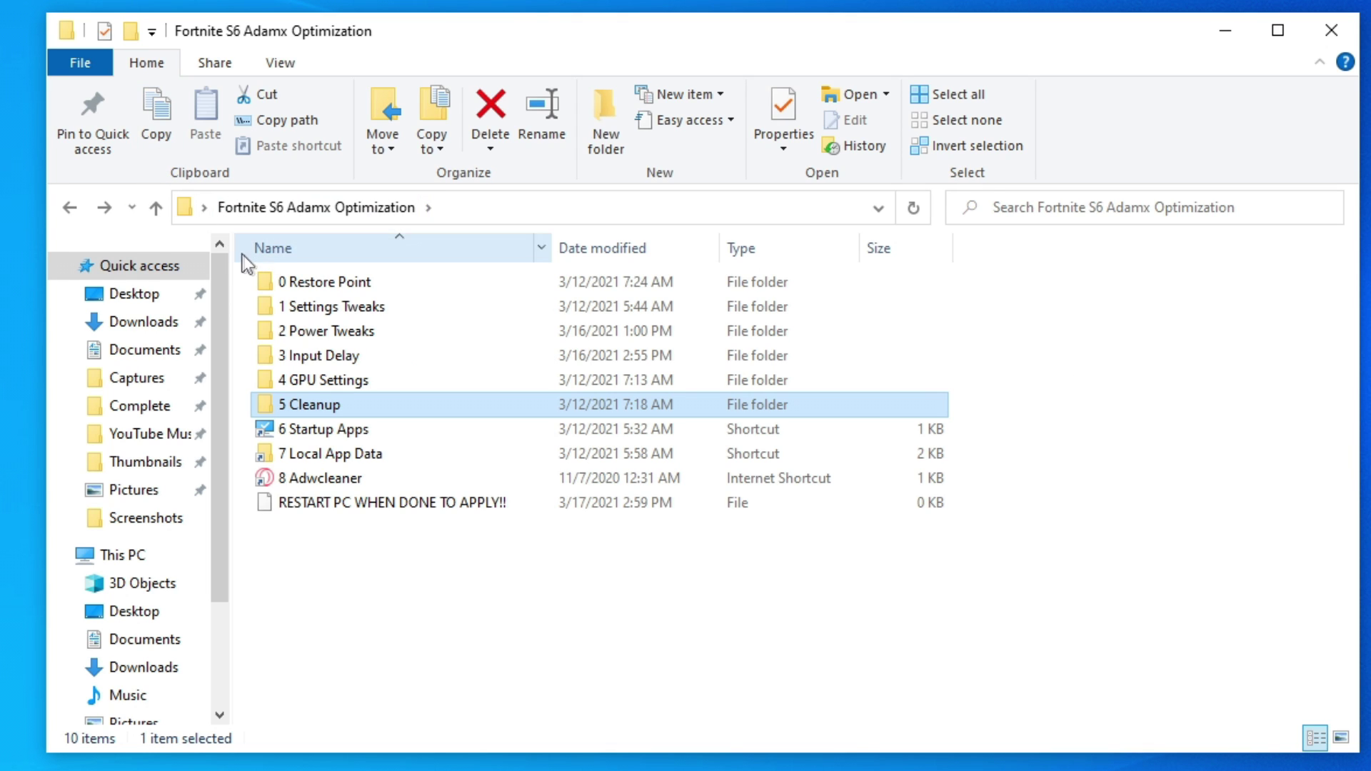
Step: Run the Delete Log Files and Delete Temporary Files batch files from the 5 Cleanup folder
{"action": "double_click", "coordinate": [309, 405]}
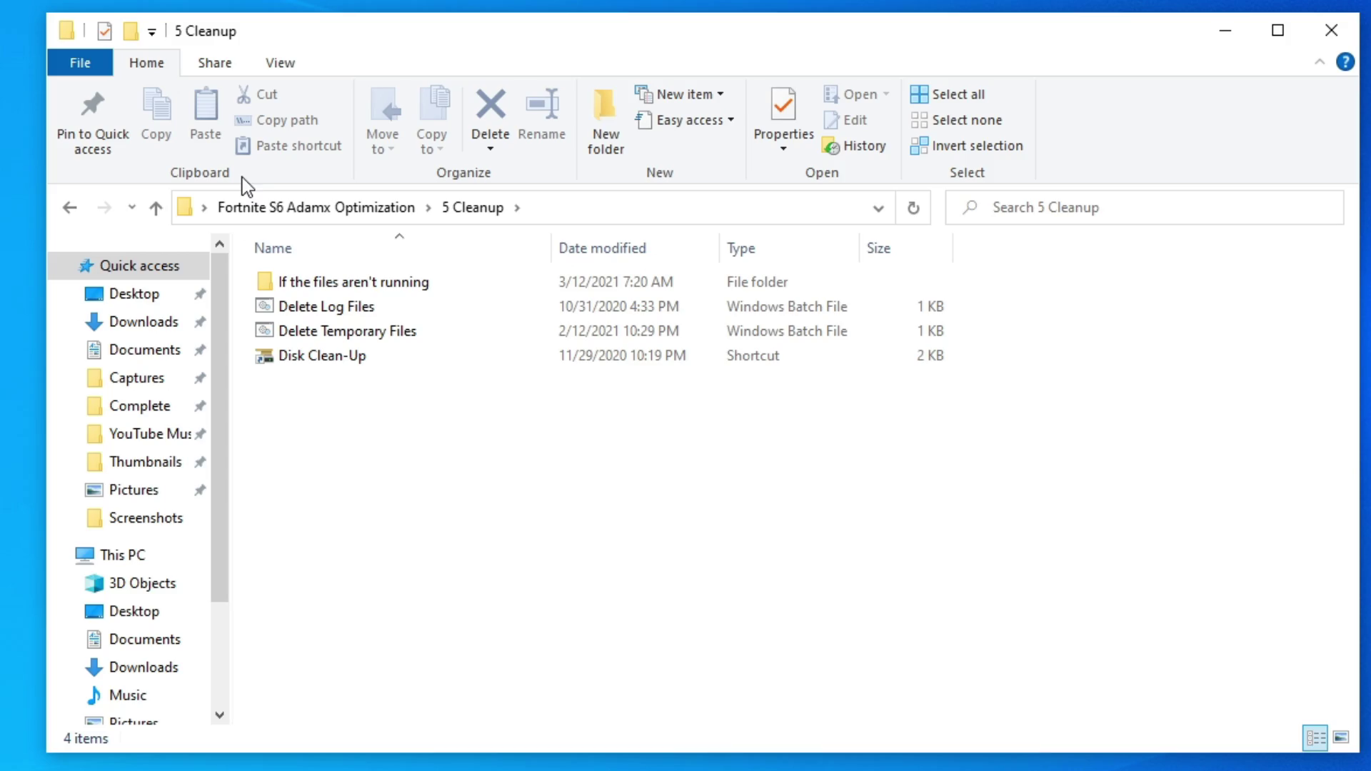
{"action": "double_click", "coordinate": [313, 306]}
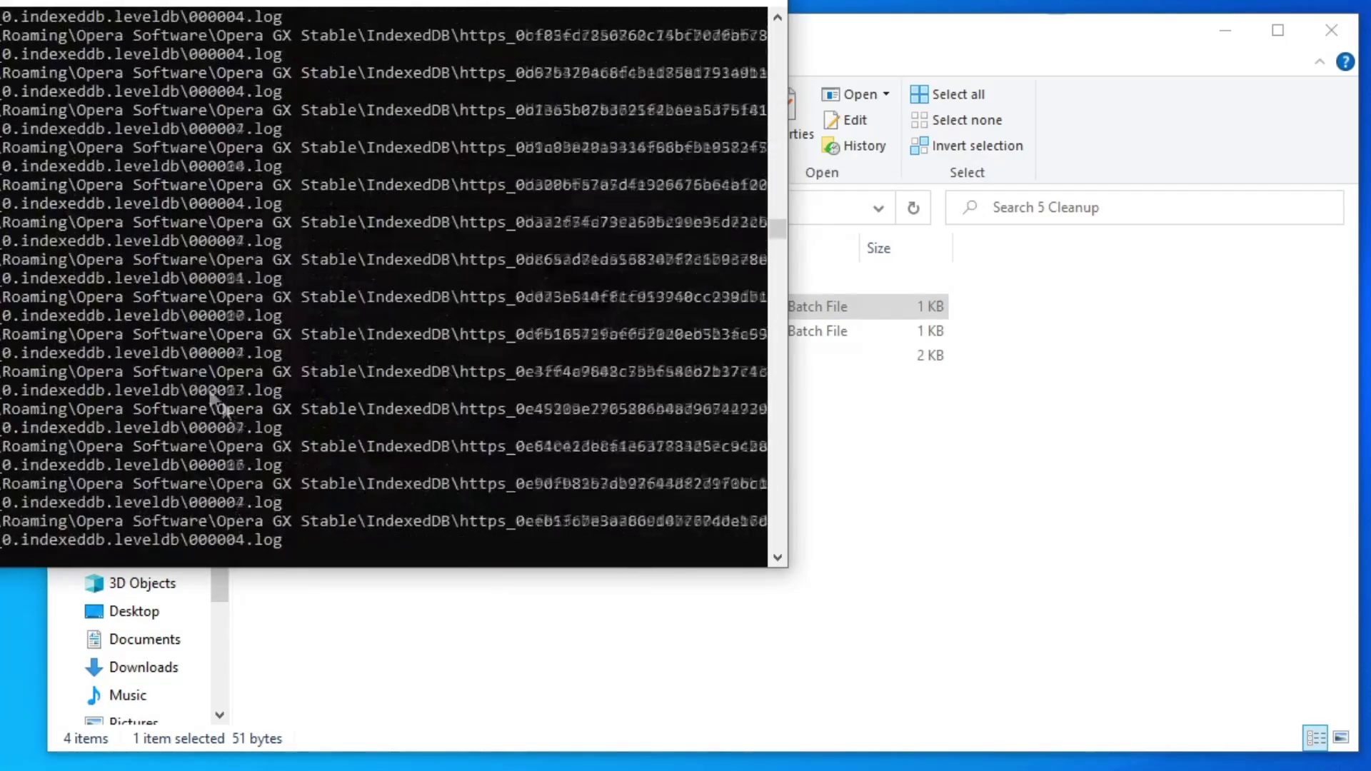
{"action": "left_click", "coordinate": [764, 3]}
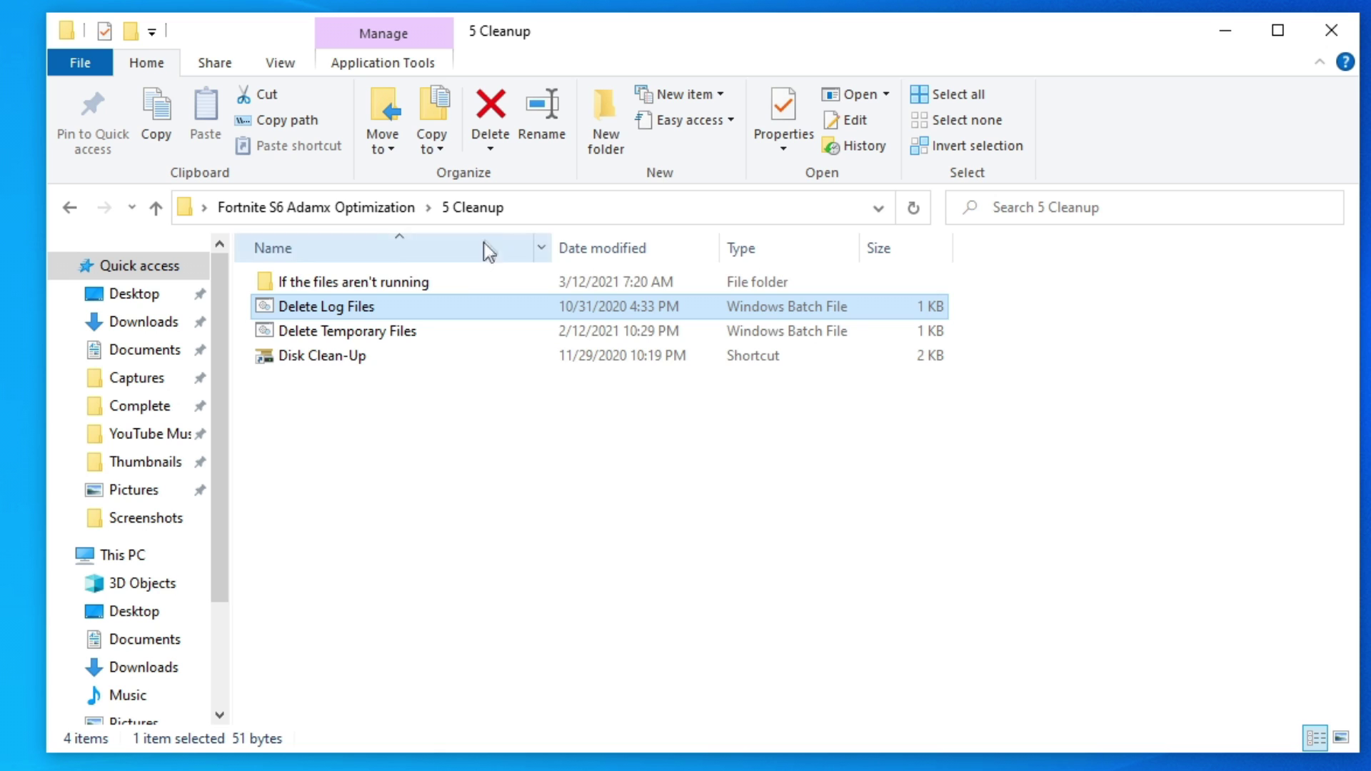
{"action": "double_click", "coordinate": [323, 332]}
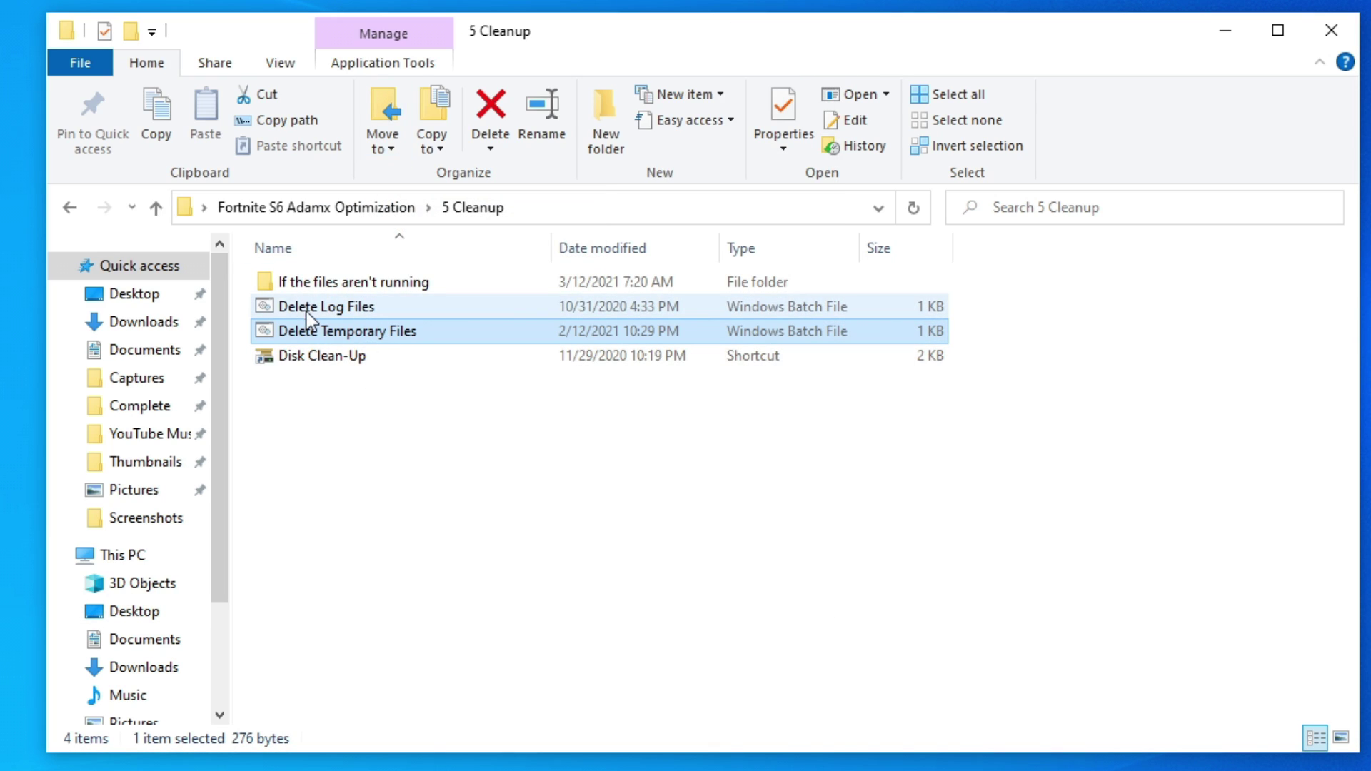
Step: Launch the Disk Clean-Up shortcut and choose the C: drive for cleaning
{"action": "double_click", "coordinate": [333, 354]}
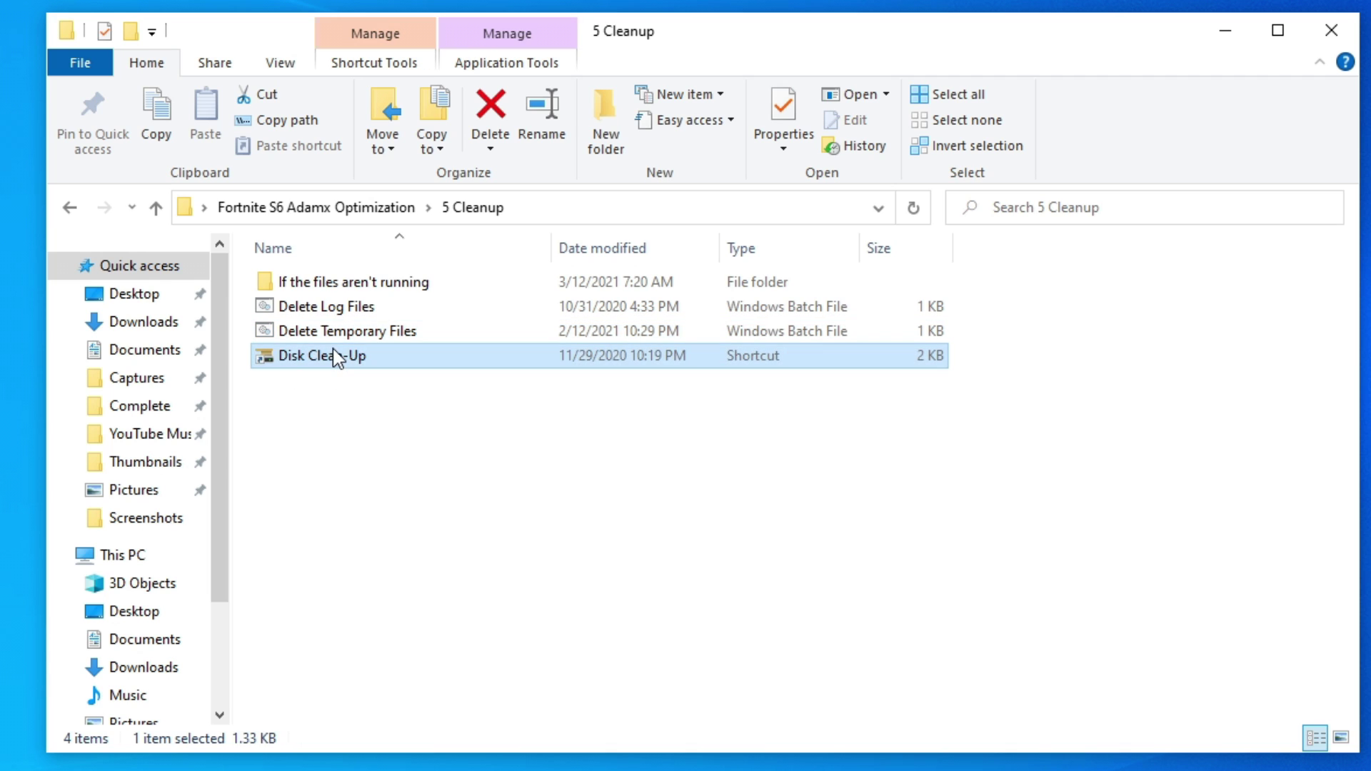
{"action": "left_click", "coordinate": [577, 467]}
{"action": "left_click", "coordinate": [532, 489]}
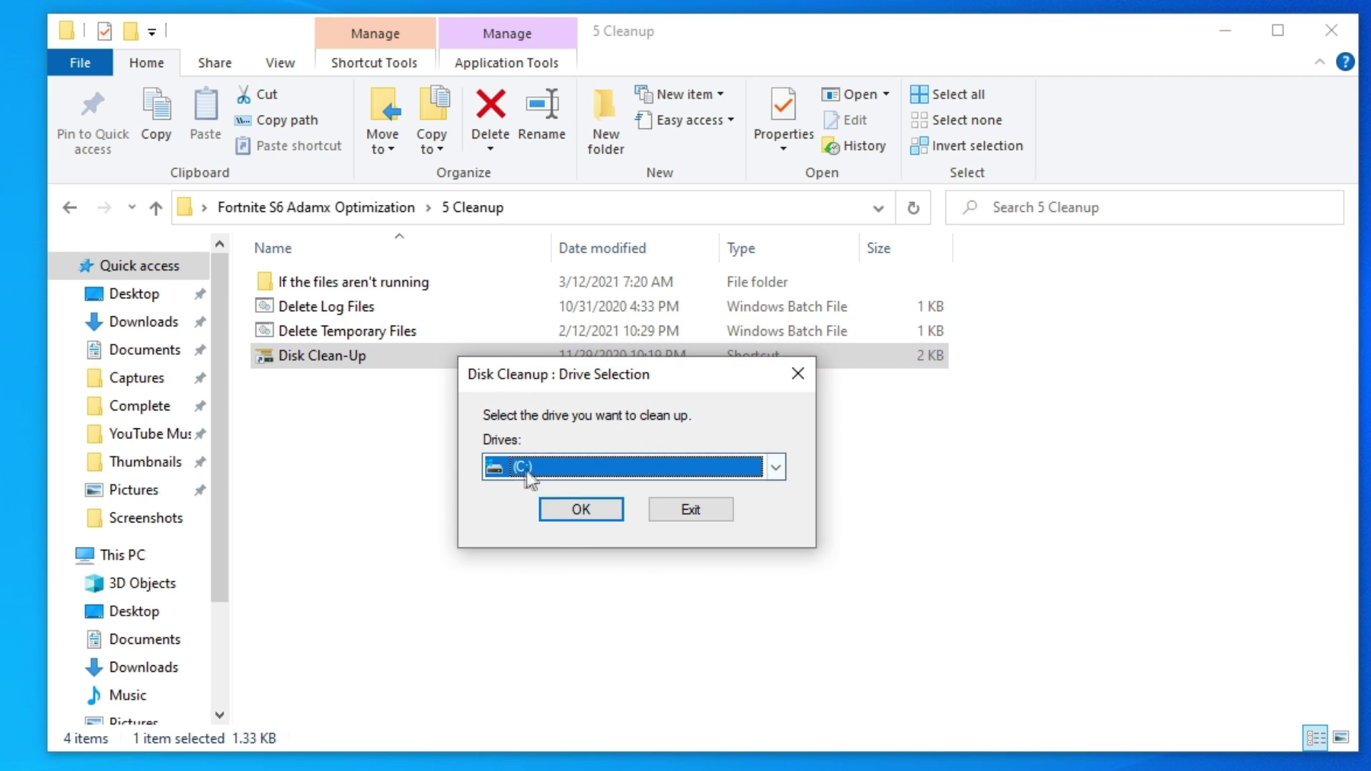
{"action": "left_click", "coordinate": [580, 511]}
Step: Review the file categories in Disk Cleanup for C: and confirm deletion with the preselected categories
{"action": "scroll", "coordinate": [628, 330], "scroll_direction": "down", "scroll_amount": 1}
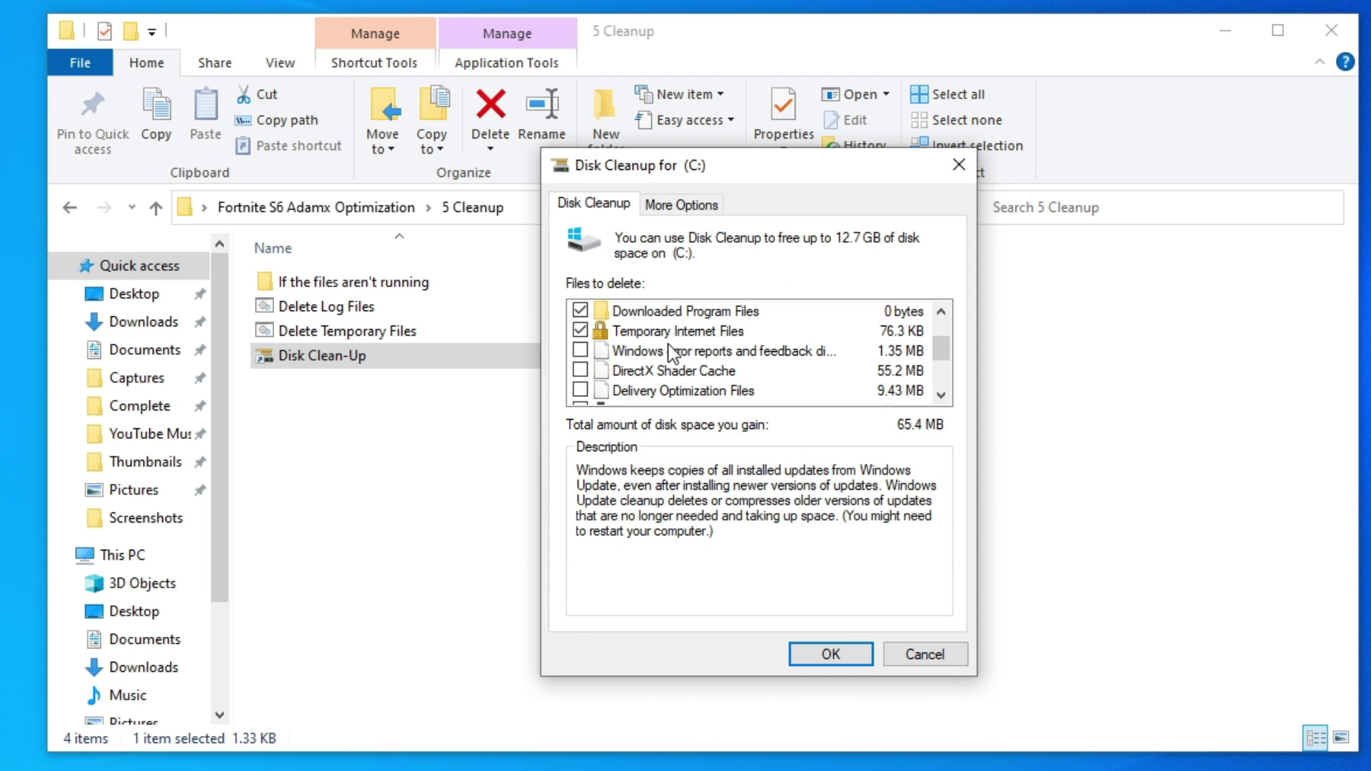
{"action": "scroll", "coordinate": [657, 378], "scroll_direction": "down", "scroll_amount": 1}
{"action": "scroll", "coordinate": [646, 380], "scroll_direction": "down", "scroll_amount": 1}
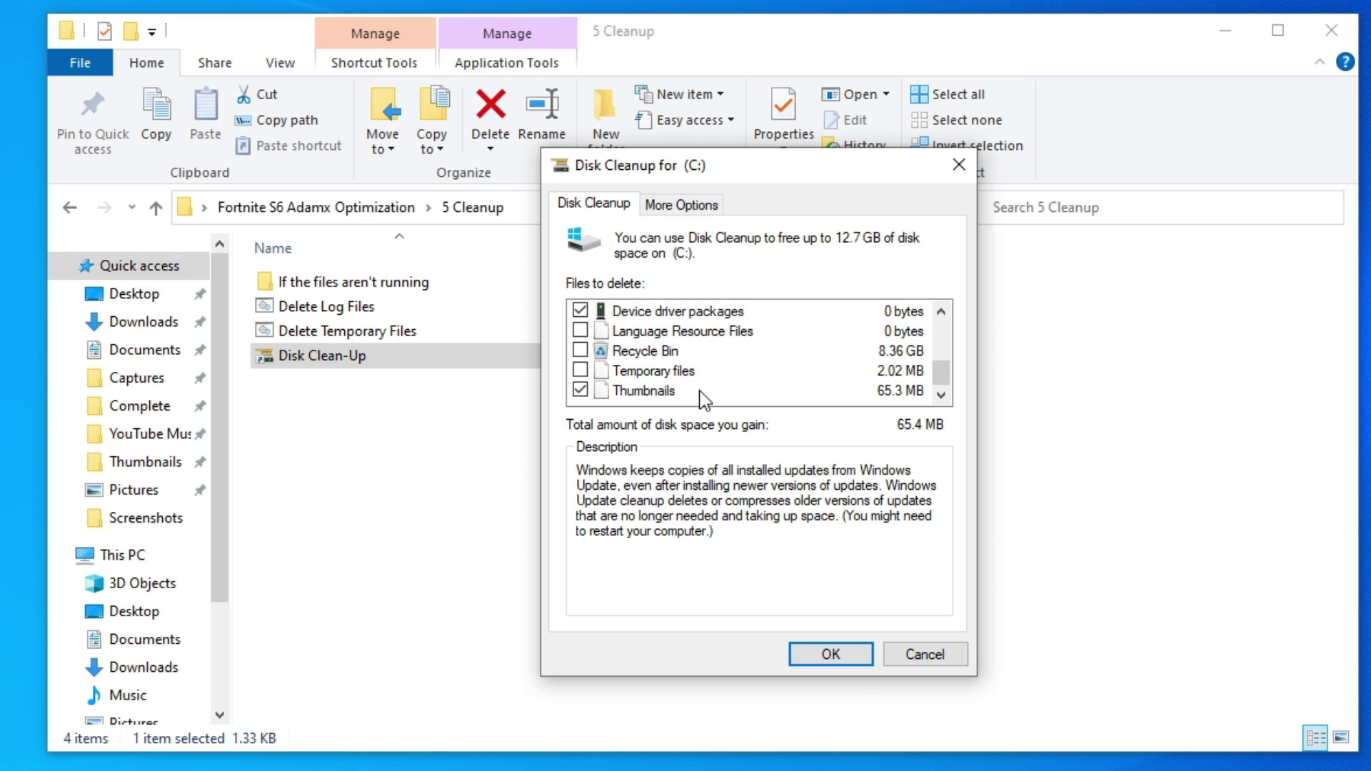
{"action": "scroll", "coordinate": [702, 399], "scroll_direction": "up", "scroll_amount": 3}
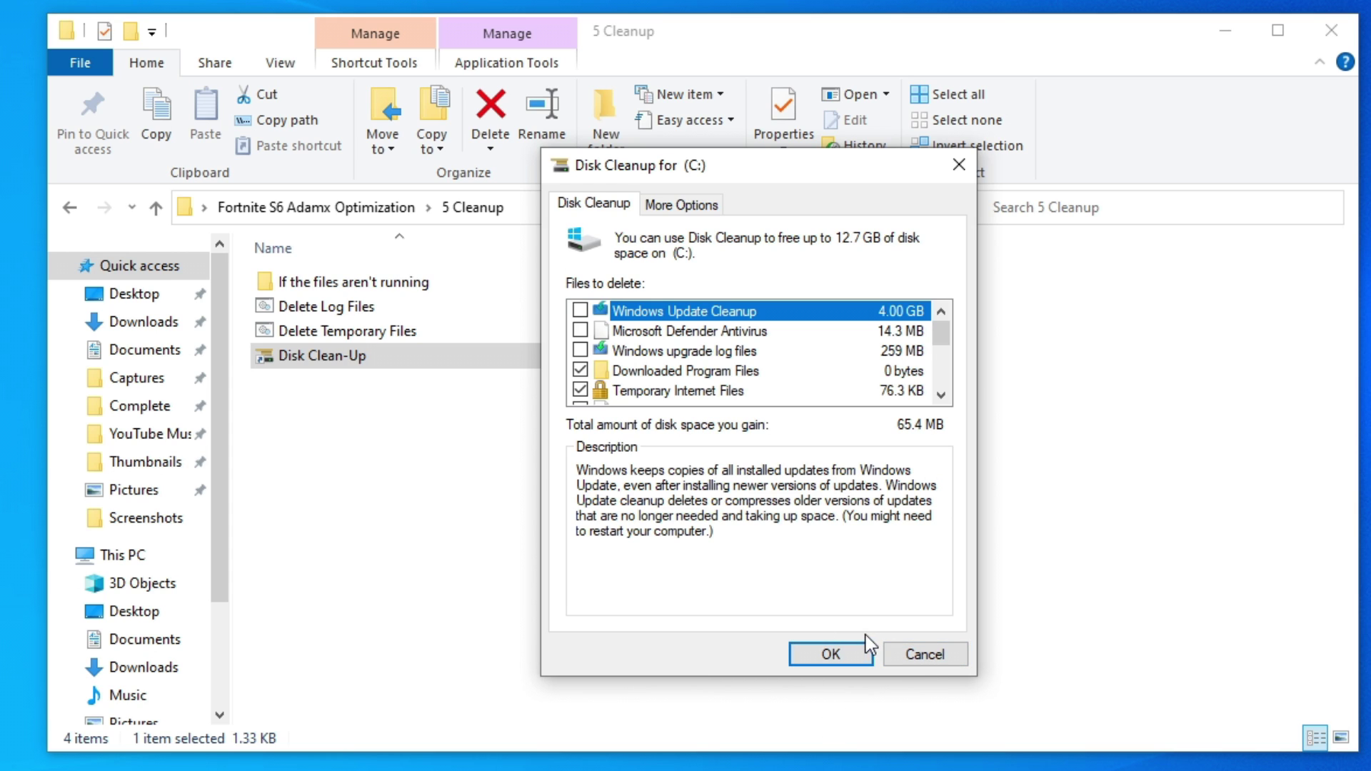
{"action": "left_click", "coordinate": [822, 653]}
{"action": "key", "text": "Return"}
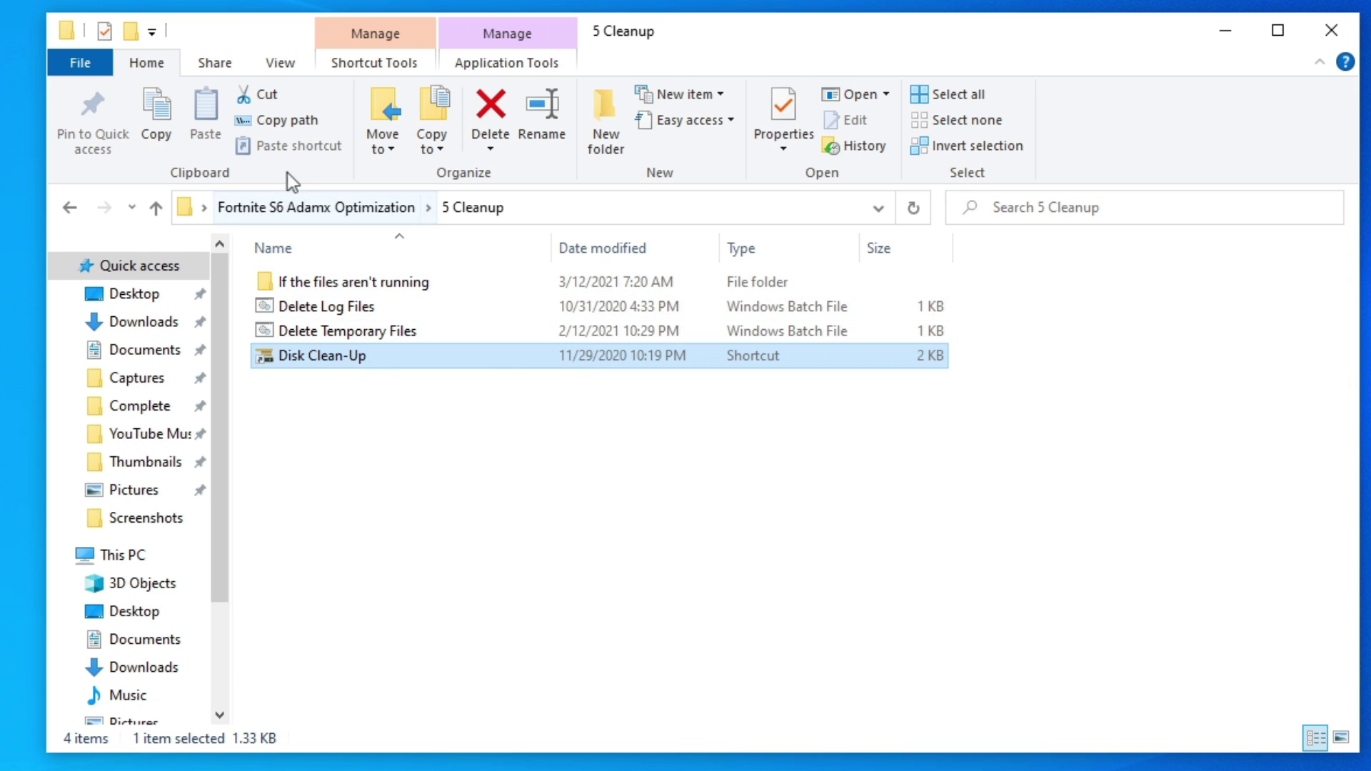
Step: Return to the main Fortnite S6 Adamx Optimization folder and close its window
{"action": "left_click", "coordinate": [346, 207]}
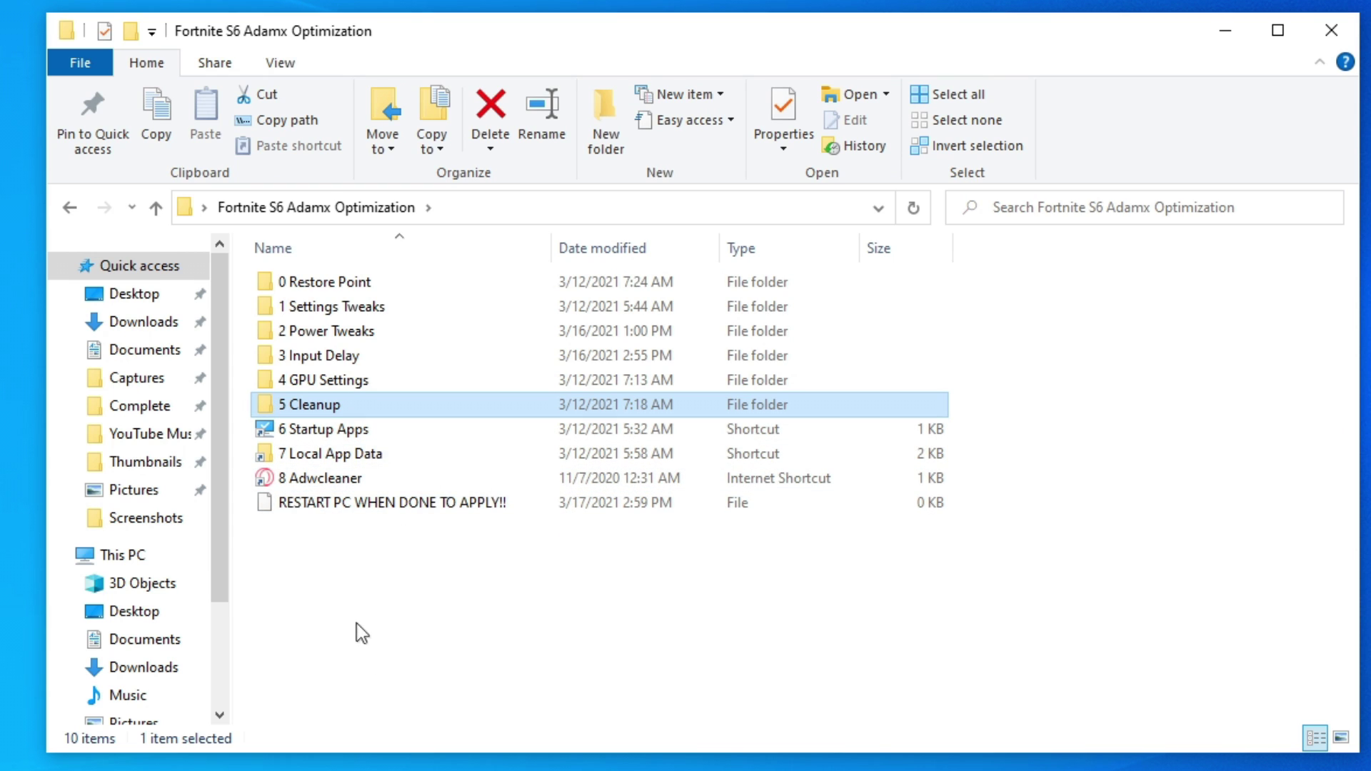
{"action": "left_click", "coordinate": [1331, 34]}
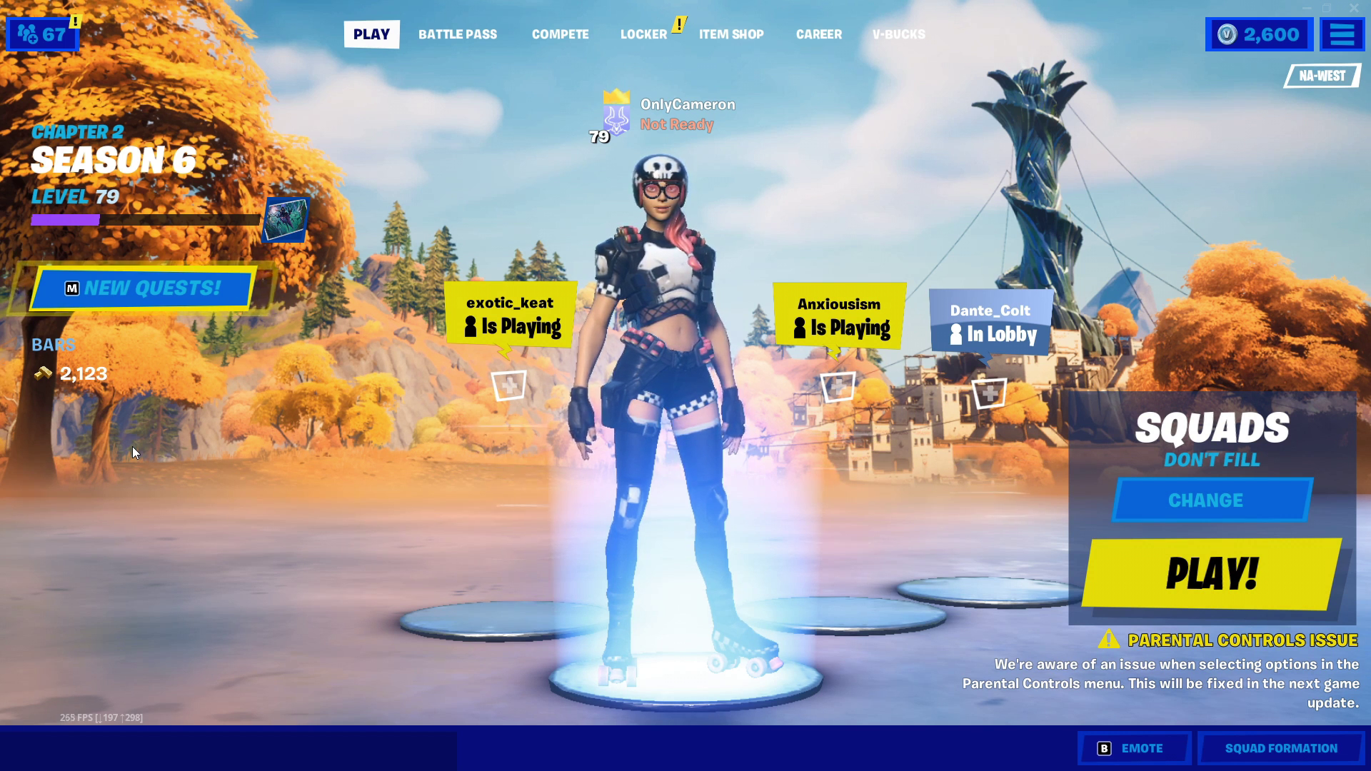